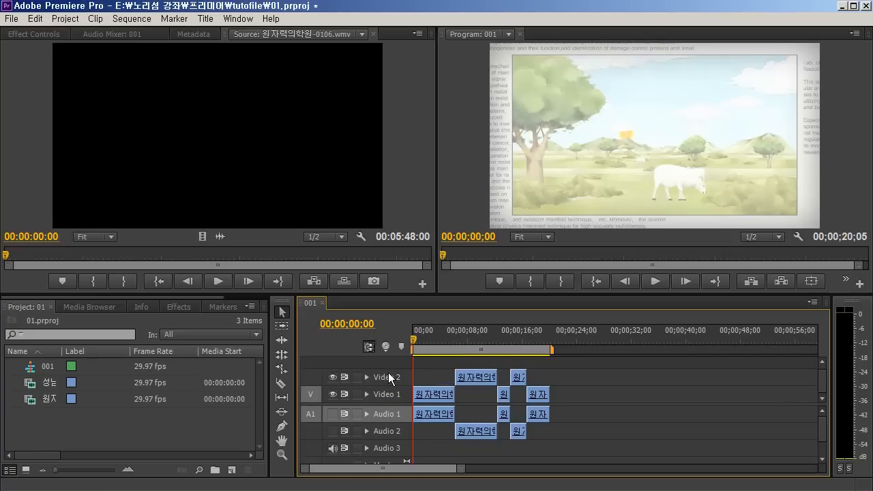
# Add one video track after Video 2 and zero audio tracks to the sequence
pyautogui.rightClick(391, 365)
pyautogui.click(404, 368)
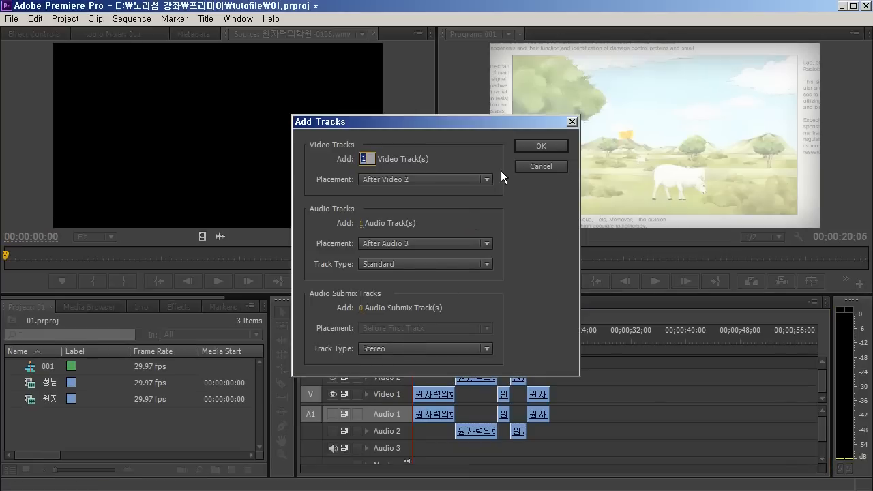
pyautogui.click(364, 224)
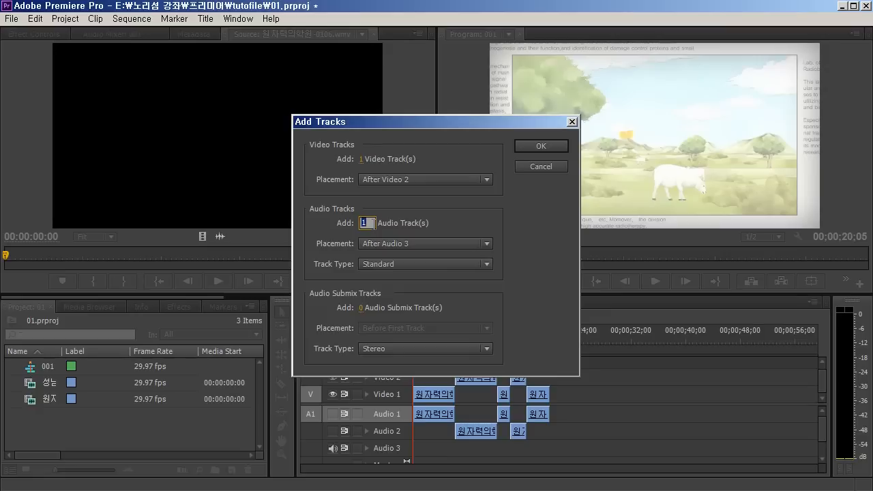
pyautogui.write('0')
pyautogui.press('Return')
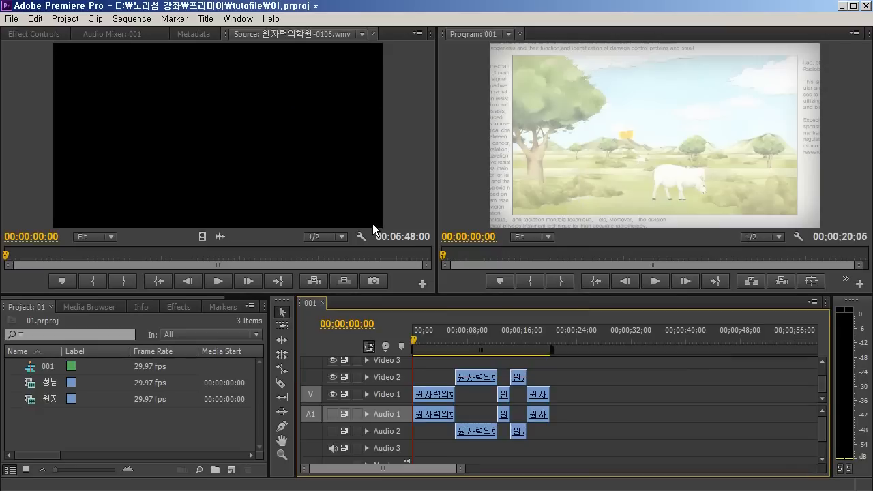
# Enlarge the timeline area so all tracks fit, and play the beginning of the sequence
pyautogui.moveTo(540, 293); pyautogui.dragTo(540, 233)
pyautogui.moveTo(443, 274); pyautogui.dragTo(411, 308)
pyautogui.press('space')
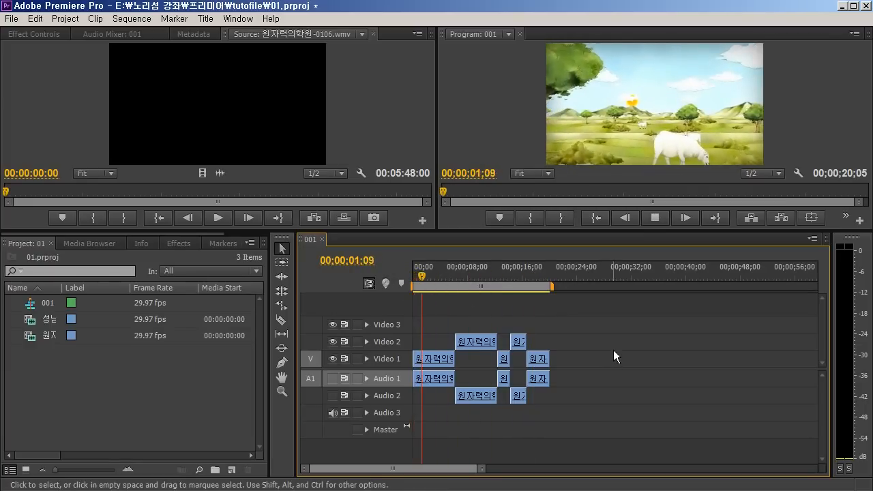
pyautogui.moveTo(448, 285); pyautogui.dragTo(424, 295)
# Select the first Video 1 clip and then the first Video 2 clip with the Selection tool
pyautogui.click(279, 253)
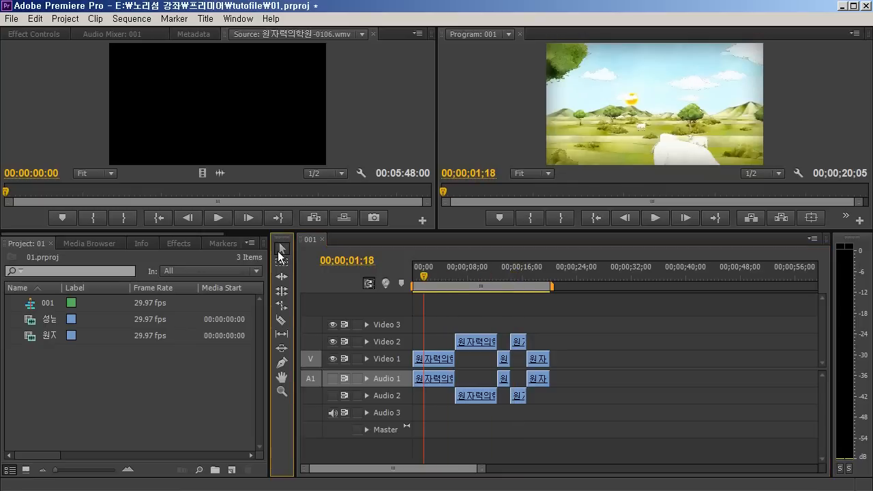
pyautogui.click(437, 357)
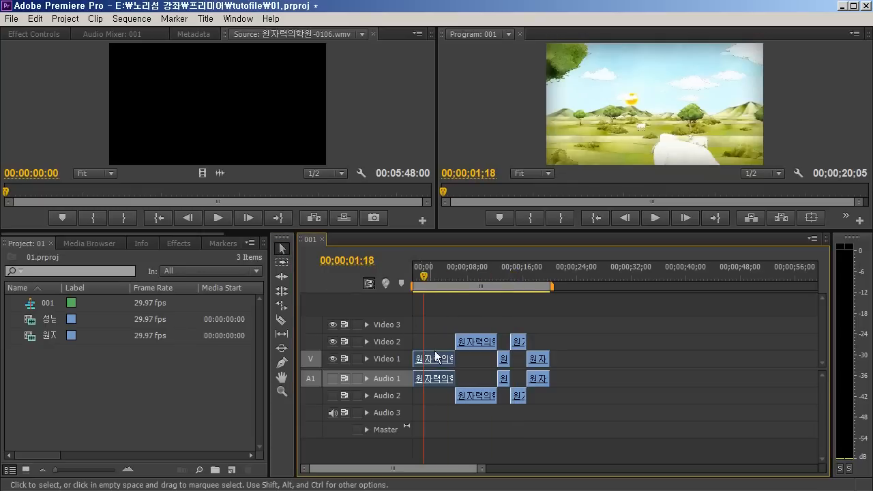
pyautogui.click(480, 343)
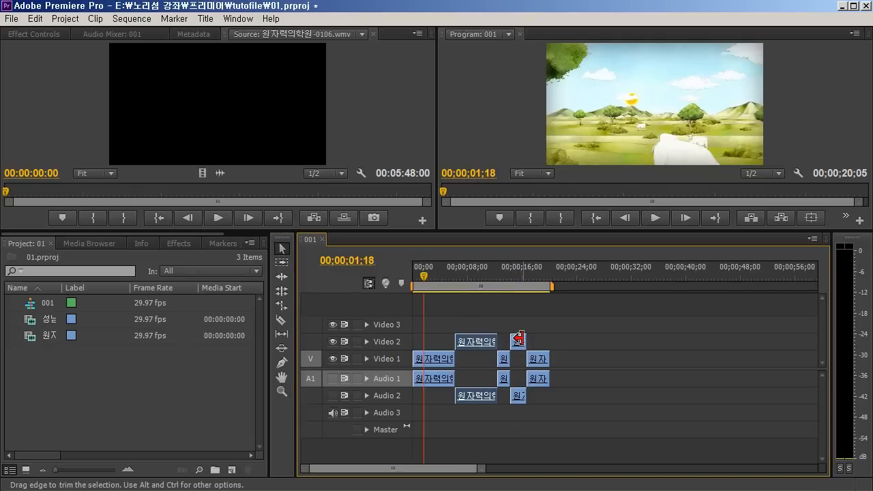
pyautogui.press('=')
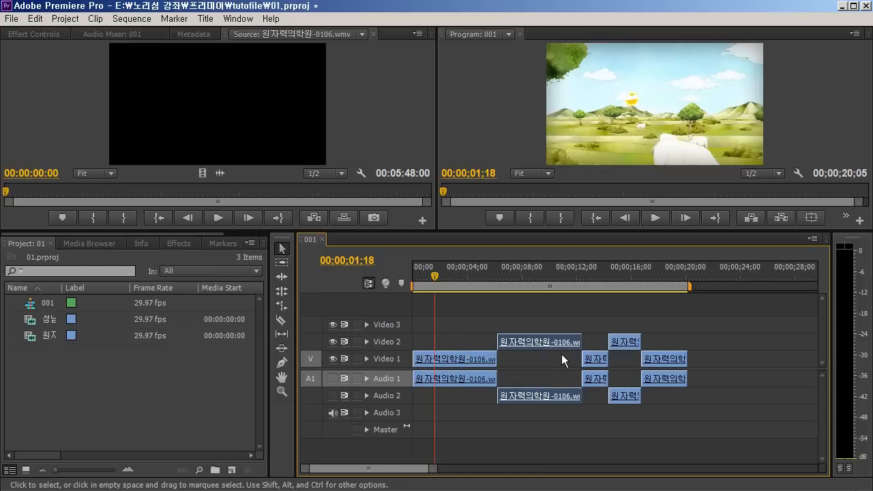
pyautogui.press('=')
pyautogui.press('-')
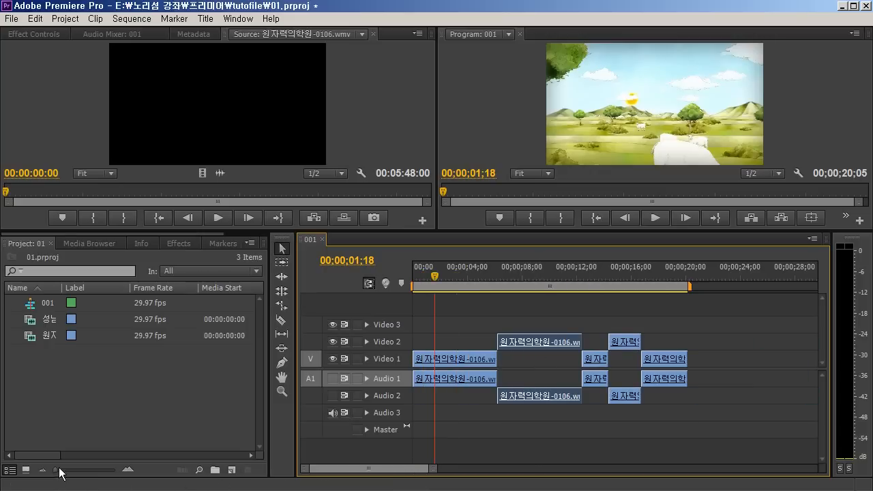
pyautogui.moveTo(55, 469)
pyautogui.mouseDown()
pyautogui.moveTo(69, 470)
pyautogui.moveTo(44, 470)
pyautogui.mouseUp()
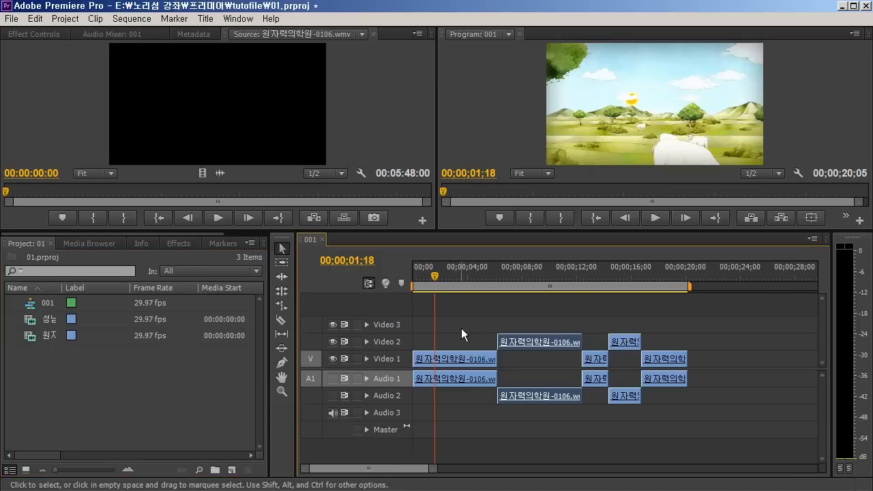
# Try trimming the end of the first Video 1 clip and both edges of the first Video 2 clip with the Selection tool
pyautogui.click(459, 353)
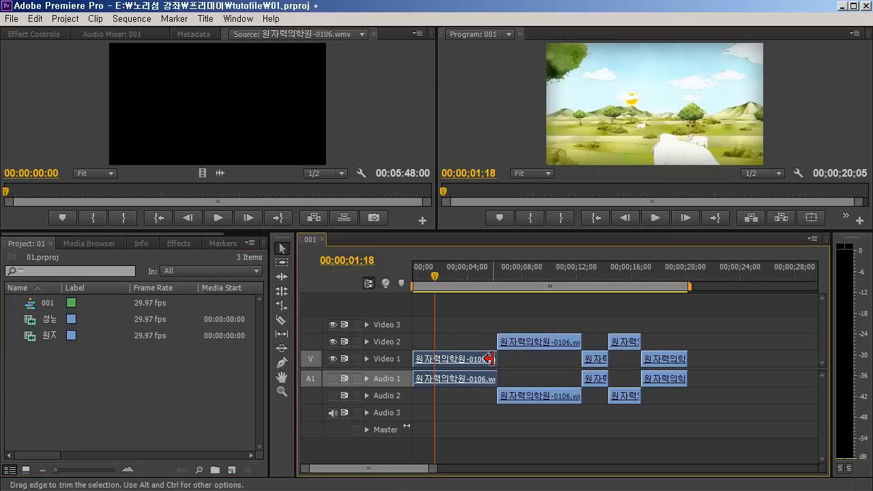
pyautogui.moveTo(489, 359)
pyautogui.mouseDown()
pyautogui.moveTo(449, 358)
pyautogui.moveTo(530, 363)
pyautogui.moveTo(475, 358)
pyautogui.moveTo(499, 350)
pyautogui.mouseUp()
pyautogui.press('space')
pyautogui.press('space')
pyautogui.click(492, 315)
pyautogui.moveTo(479, 280); pyautogui.dragTo(463, 317)
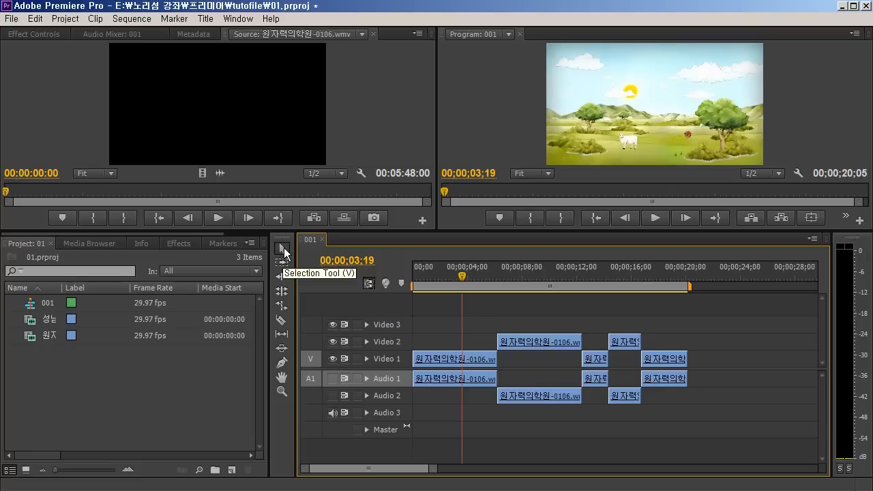
pyautogui.click(580, 341)
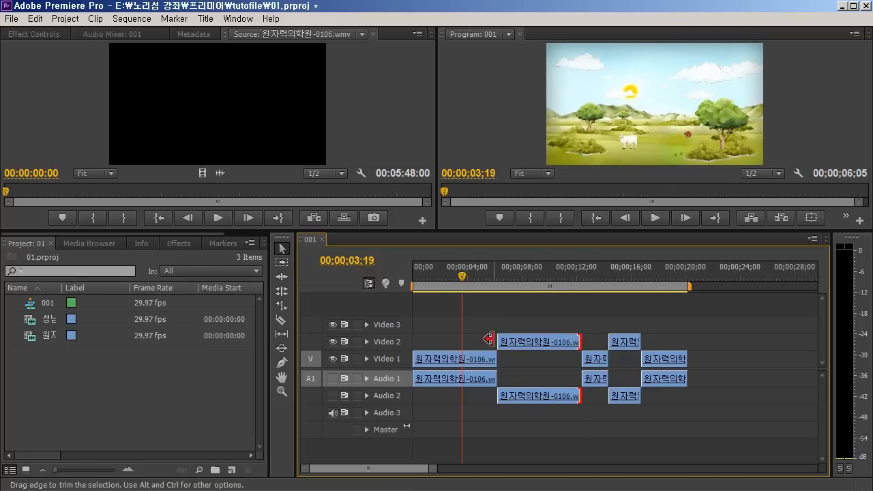
pyautogui.moveTo(502, 339); pyautogui.dragTo(506, 339)
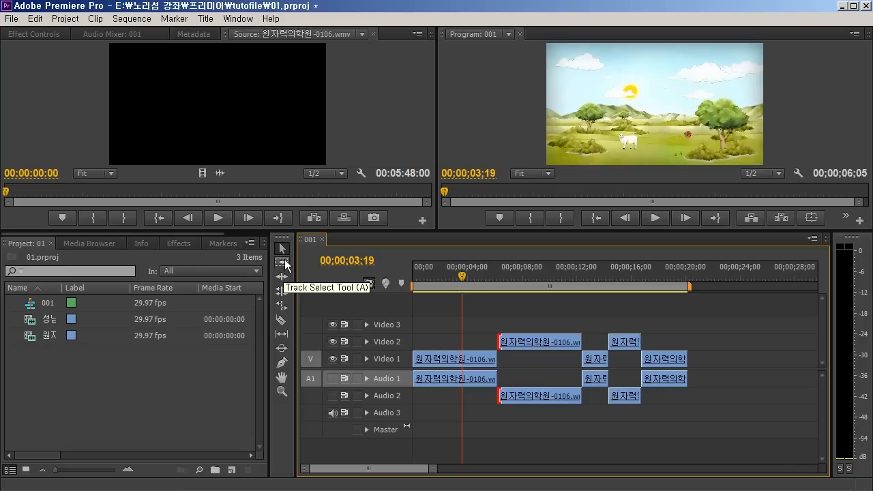
# Try shifting the Video 1 clips after the first one with the Track Select tool, and undo the change
pyautogui.click(281, 262)
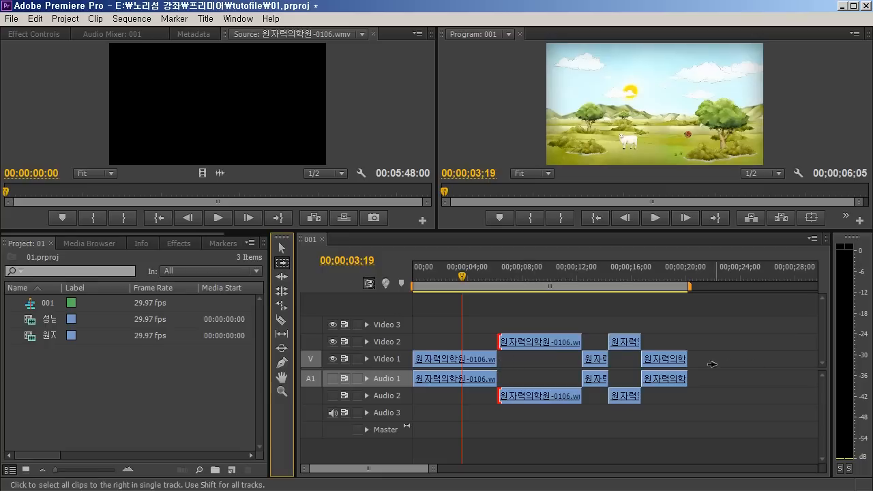
pyautogui.click(522, 359)
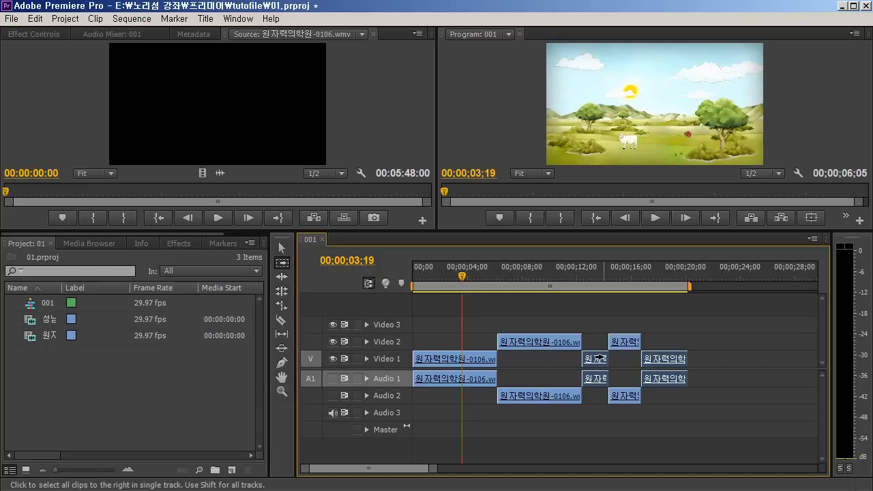
pyautogui.moveTo(519, 357); pyautogui.dragTo(597, 359)
pyautogui.hotkey('ctrl', 'z')
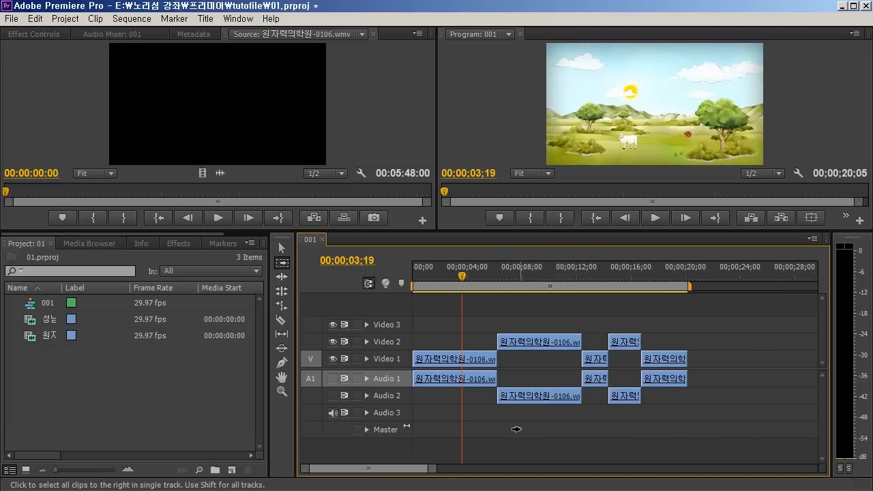
pyautogui.moveTo(543, 361)
pyautogui.mouseDown()
pyautogui.moveTo(640, 361)
pyautogui.moveTo(544, 361)
pyautogui.mouseUp()
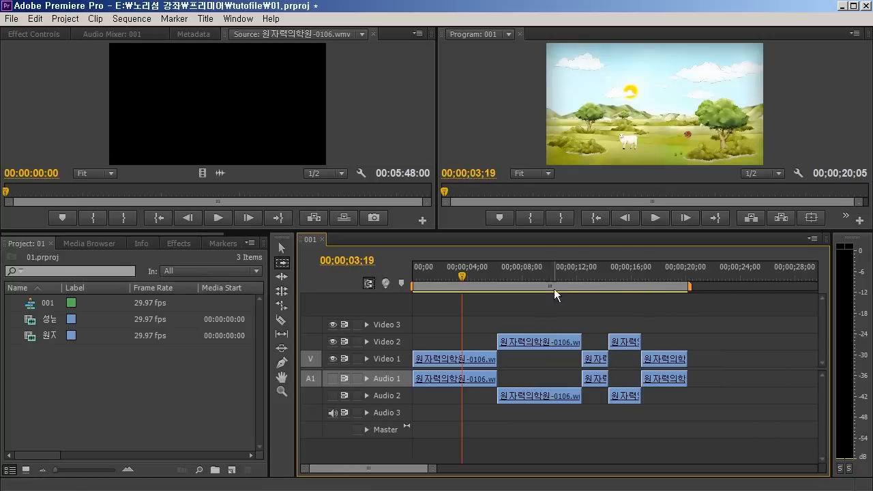
# Select every clip after the first one across all tracks with the Track Select tool
pyautogui.press('shift')
pyautogui.moveTo(539, 357)
pyautogui.mouseDown()
pyautogui.moveTo(649, 357)
pyautogui.moveTo(553, 362)
pyautogui.mouseUp()
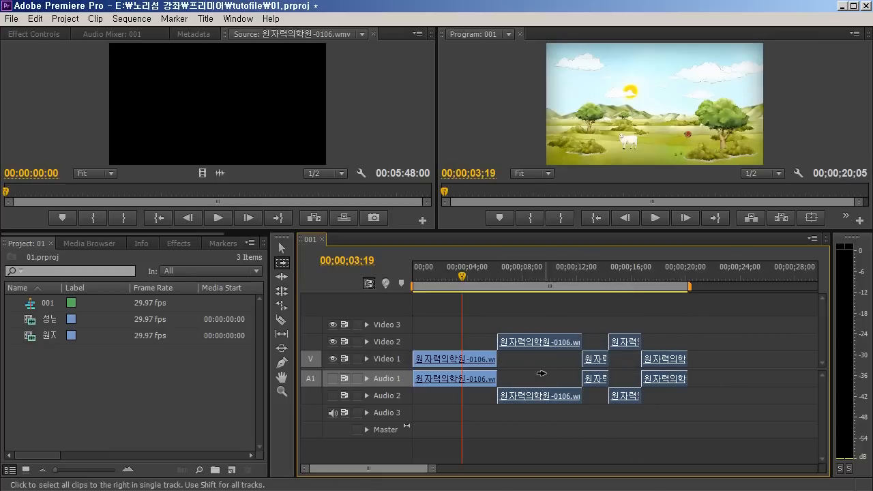
pyautogui.moveTo(517, 358); pyautogui.dragTo(538, 360)
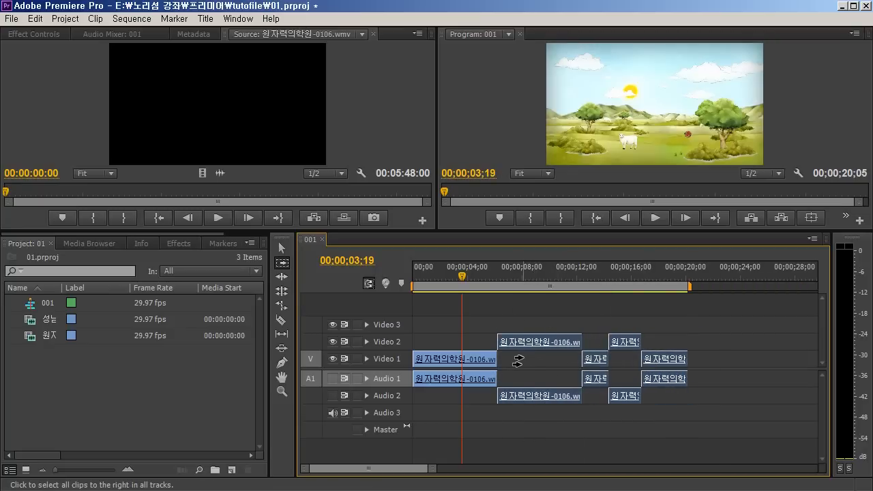
# Try lengthening the first Video 2 clip at its end with the Ripple Edit tool, and undo the edit
pyautogui.click(281, 278)
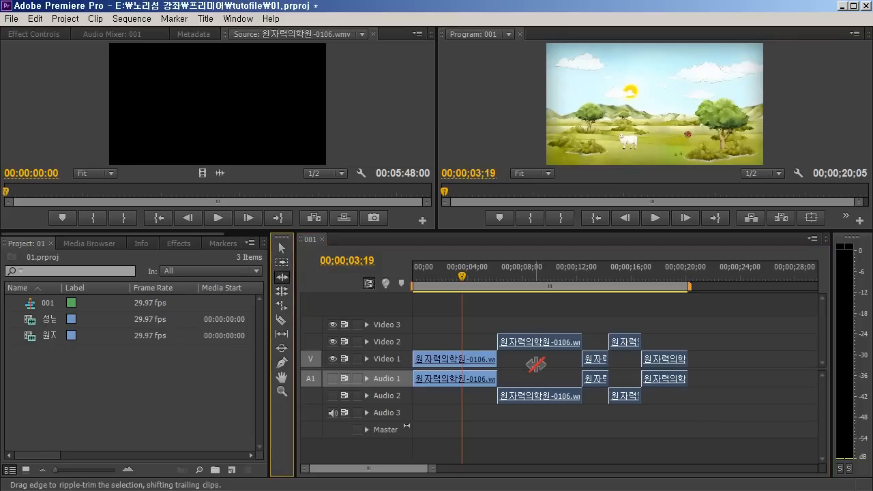
pyautogui.moveTo(581, 340); pyautogui.dragTo(598, 340)
pyautogui.hotkey('ctrl', 'z')
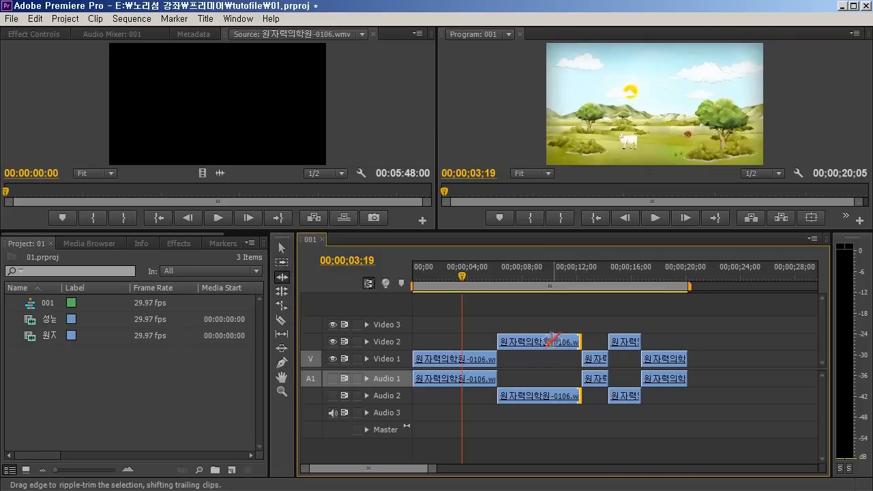
# Try trimming the start of the first Video 2 clip with the Selection tool, and undo the trim
pyautogui.click(281, 248)
pyautogui.moveTo(501, 339); pyautogui.dragTo(532, 341)
pyautogui.hotkey('ctrl', 'z')
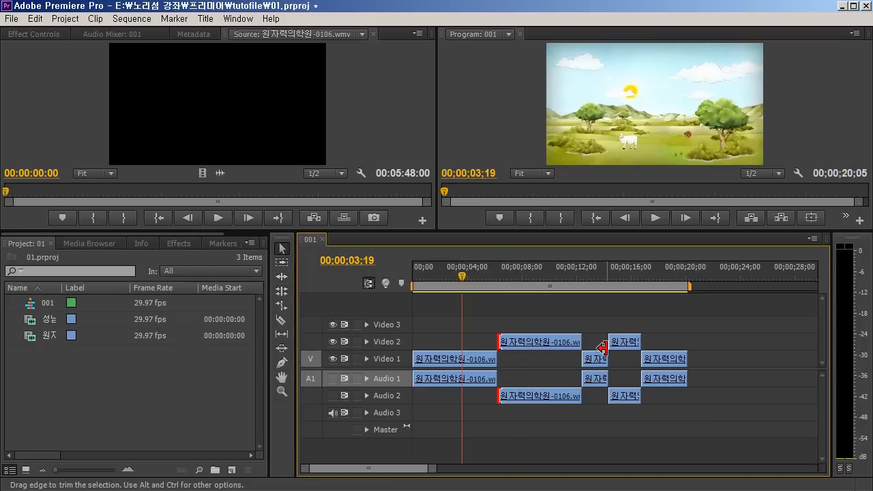
# Ripple-edit the end of the first Video 2 clip outward and then inward, shortening the sequence by about 19 frames overall
pyautogui.click(282, 263)
pyautogui.click(284, 279)
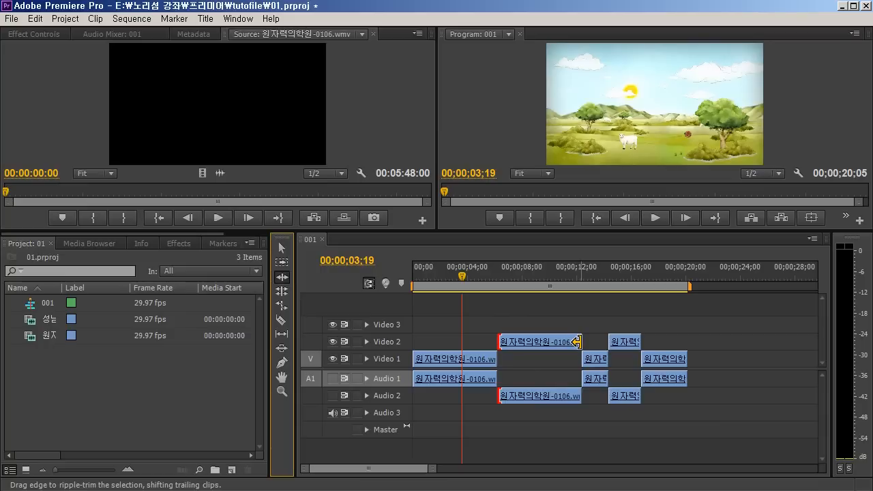
pyautogui.moveTo(577, 341); pyautogui.dragTo(590, 341)
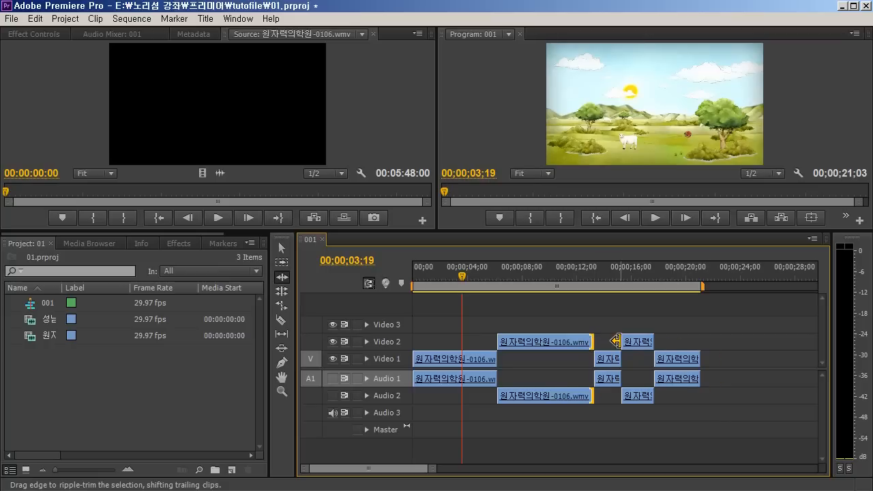
pyautogui.moveTo(591, 341); pyautogui.dragTo(571, 358)
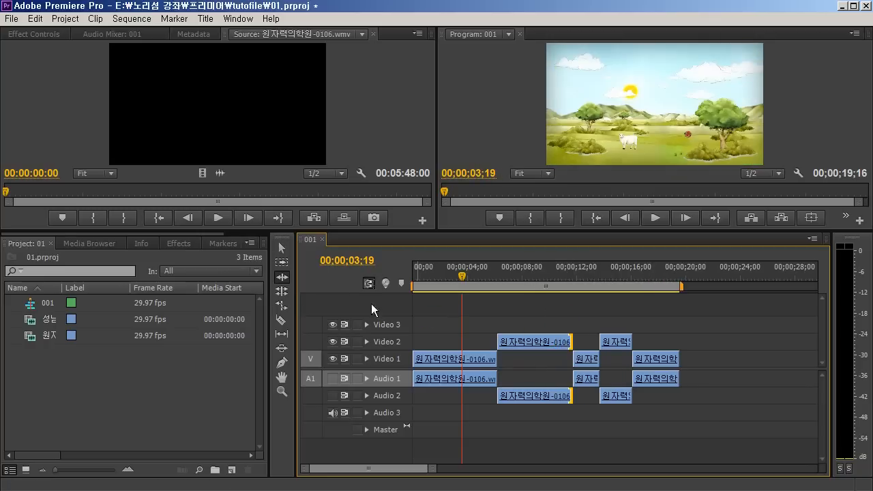
# Move the second Video 2 clip directly against the end of the first Video 2 clip
pyautogui.click(284, 295)
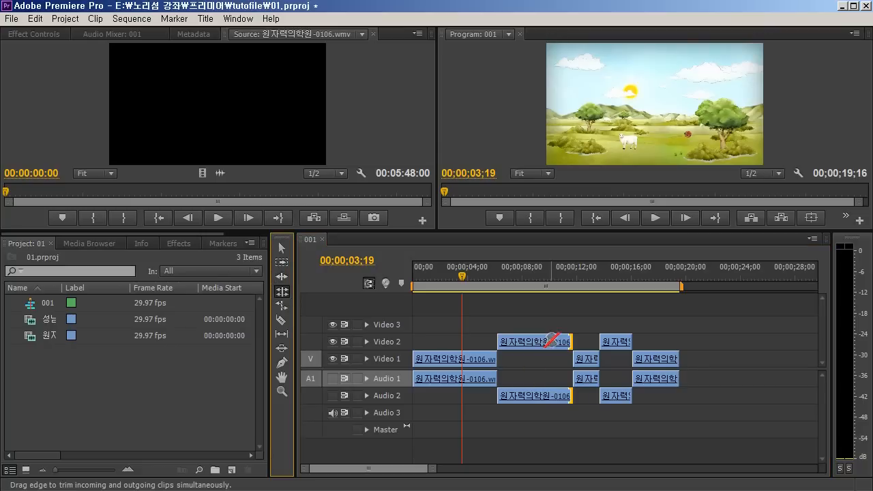
pyautogui.moveTo(619, 342); pyautogui.dragTo(592, 342)
# Roll the cut between the two Video 2 clips earlier to about 9.7 seconds with the Rolling Edit tool, and play across it
pyautogui.click(283, 295)
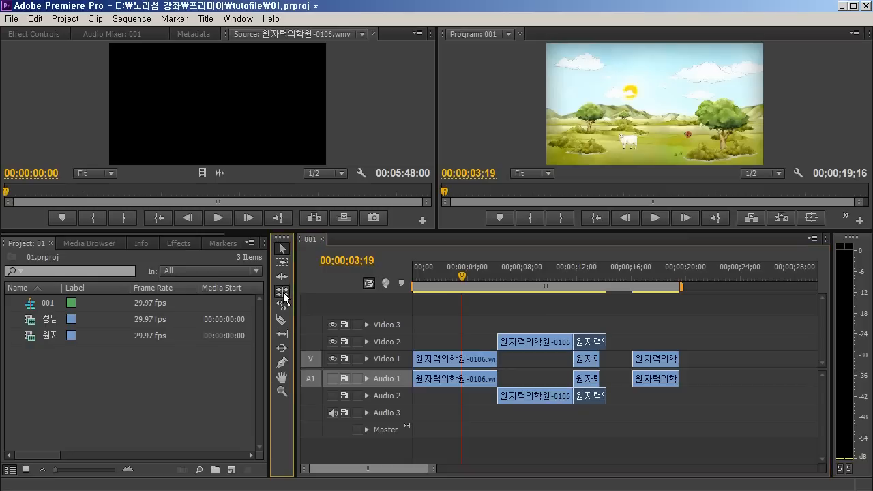
pyautogui.moveTo(573, 341); pyautogui.dragTo(545, 339)
pyautogui.click(525, 274)
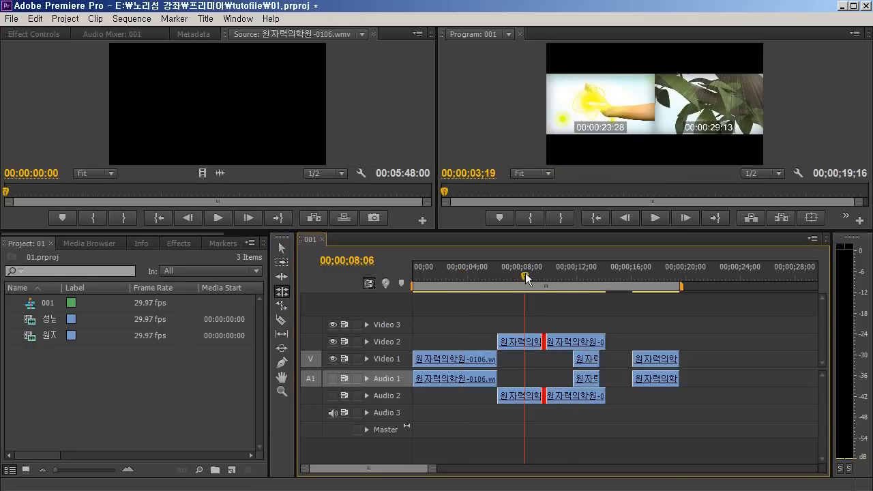
pyautogui.press('space')
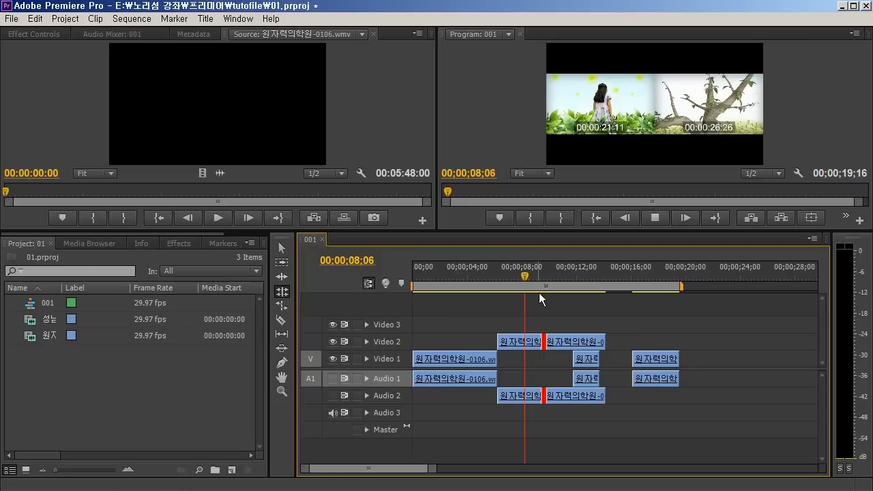
pyautogui.press('space')
# Roll the cut between the two Video 2 clips later to about 10.8 seconds and play across it
pyautogui.moveTo(544, 341)
pyautogui.mouseDown()
pyautogui.moveTo(568, 343)
pyautogui.moveTo(559, 342)
pyautogui.mouseUp()
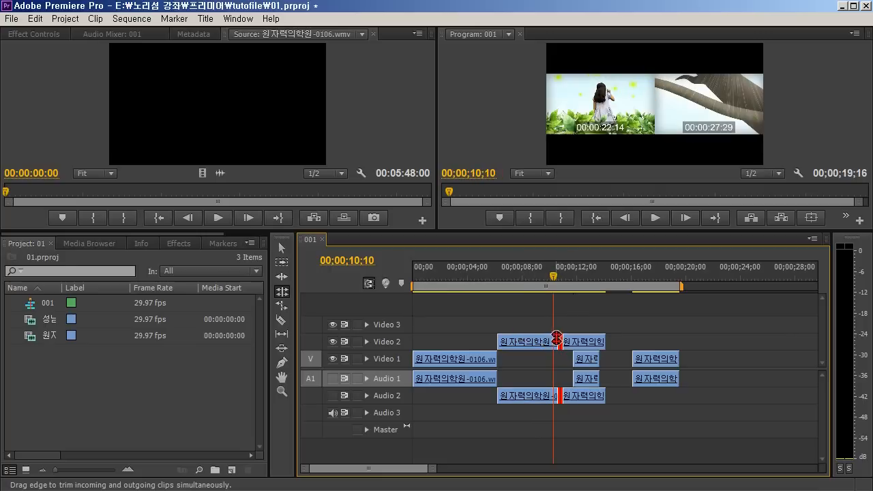
pyautogui.press('space')
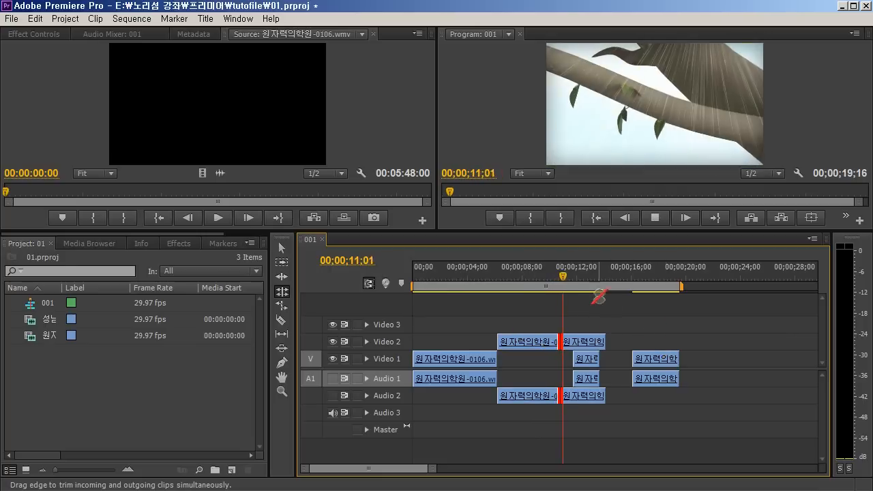
pyautogui.click(527, 273)
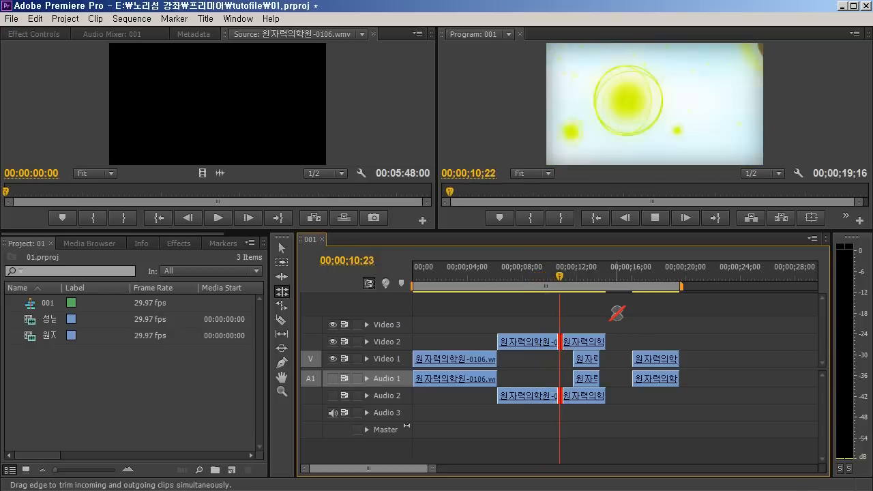
pyautogui.press('space')
# Roll the Video 2 cut earlier to about 8.4 seconds, play across it, and roll it back to about 9.7 seconds
pyautogui.moveTo(560, 341); pyautogui.dragTo(527, 340)
pyautogui.click(516, 285)
pyautogui.press('space')
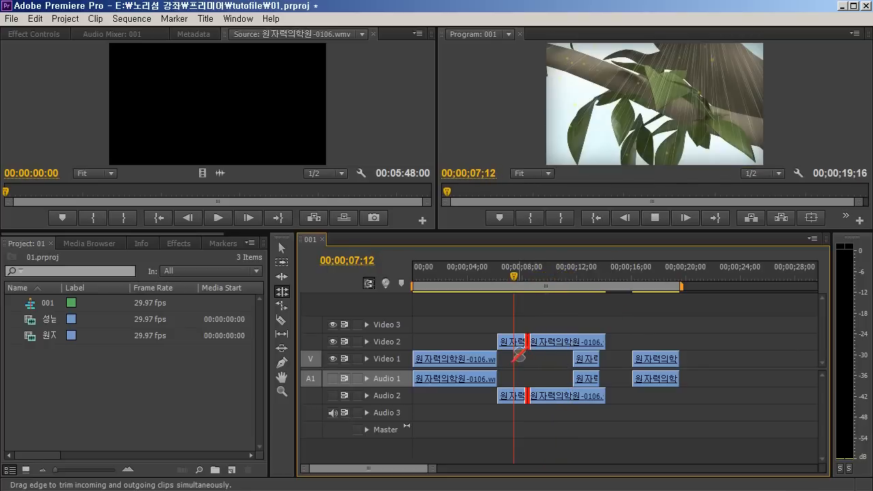
pyautogui.press('space')
pyautogui.moveTo(527, 343); pyautogui.dragTo(550, 343)
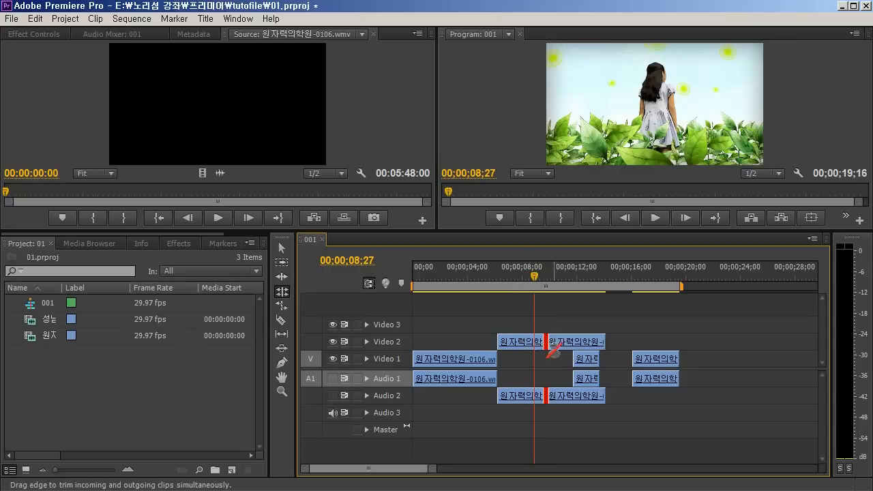
# Choose the Rate Stretch tool and play the second Video 2 clip at normal speed from 00;00;10;28
pyautogui.click(282, 306)
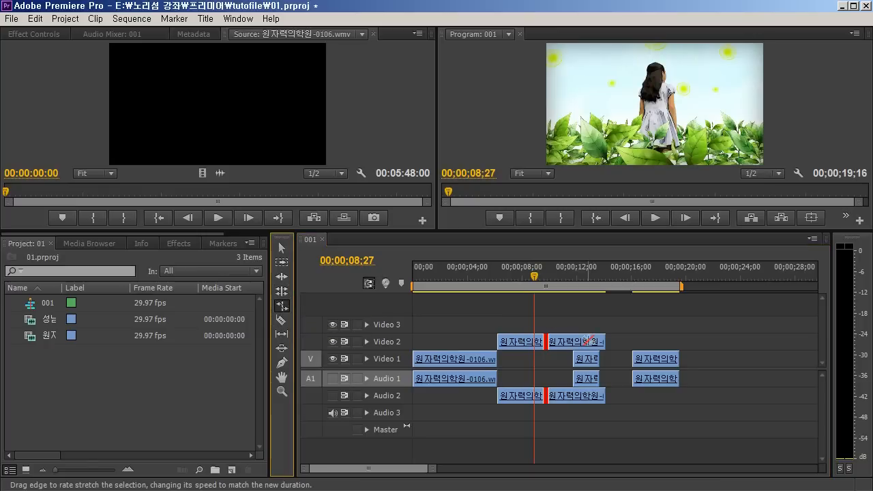
pyautogui.moveTo(553, 275)
pyautogui.mouseDown()
pyautogui.moveTo(579, 275)
pyautogui.moveTo(562, 280)
pyautogui.mouseUp()
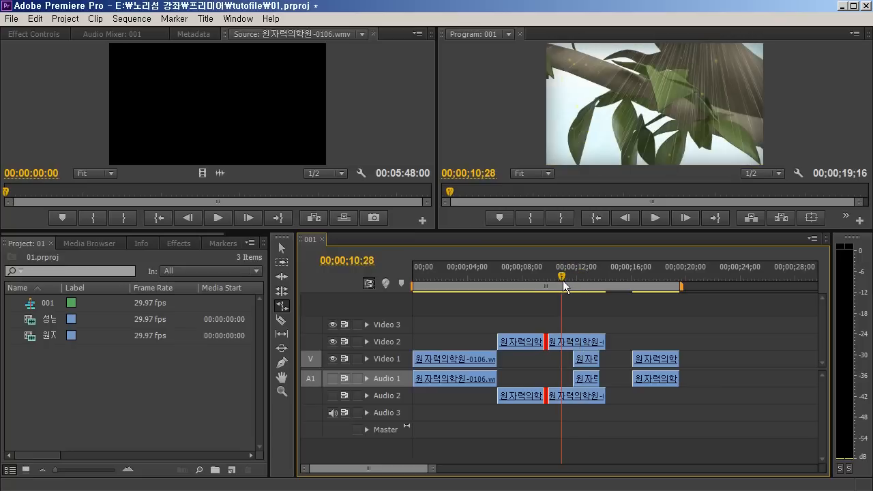
pyautogui.press('space')
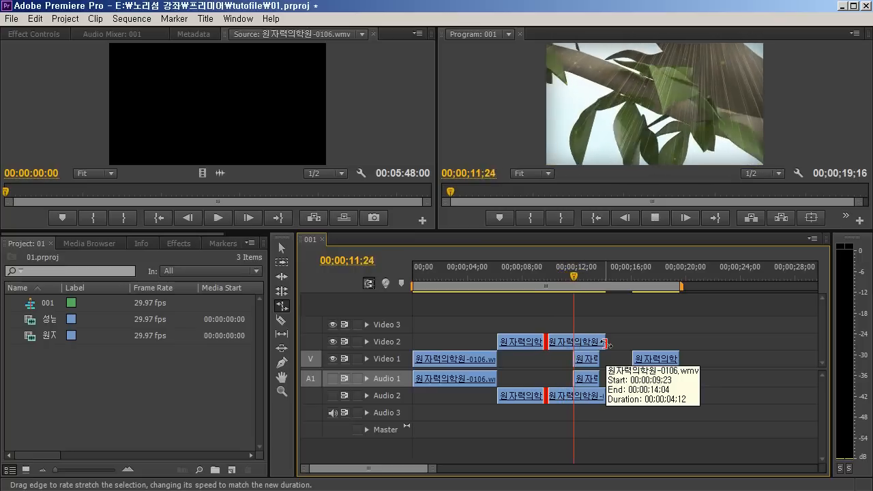
pyautogui.press('space')
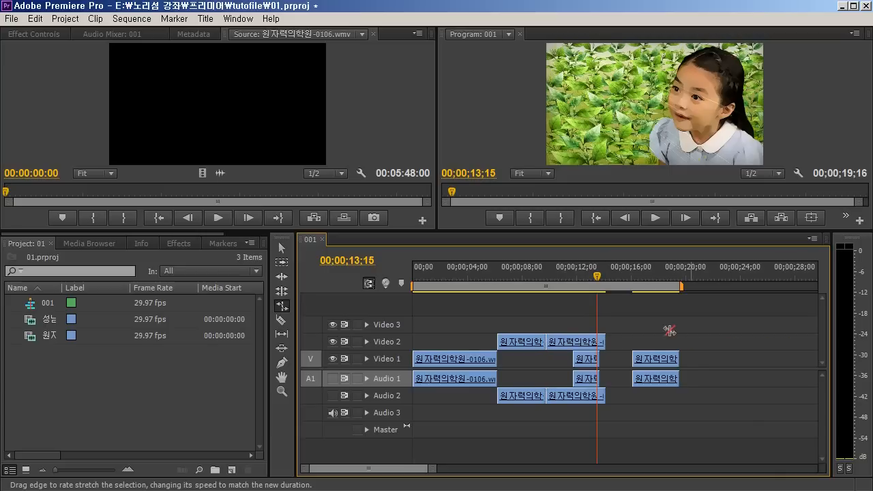
# Rate-stretch the second Video 2 clip to 32.51% speed, ending at about 23.3 seconds, play it, and undo the stretch
pyautogui.click(578, 341)
pyautogui.moveTo(604, 341); pyautogui.dragTo(731, 340)
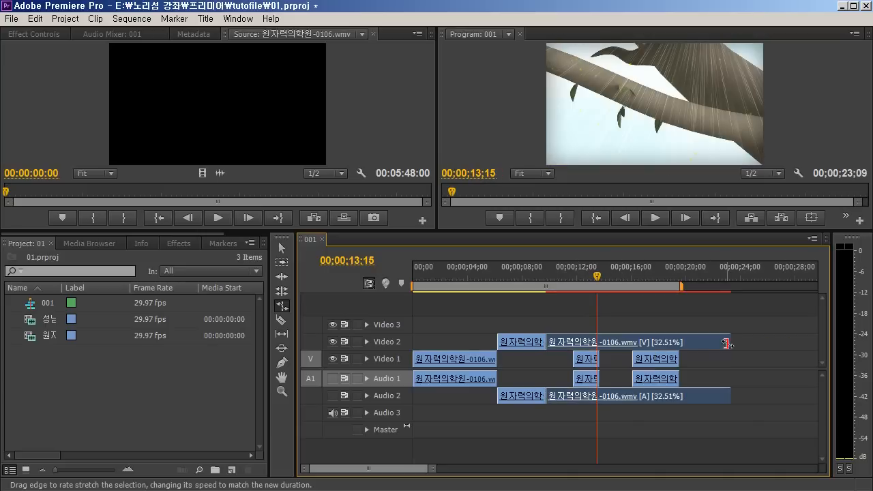
pyautogui.press('space')
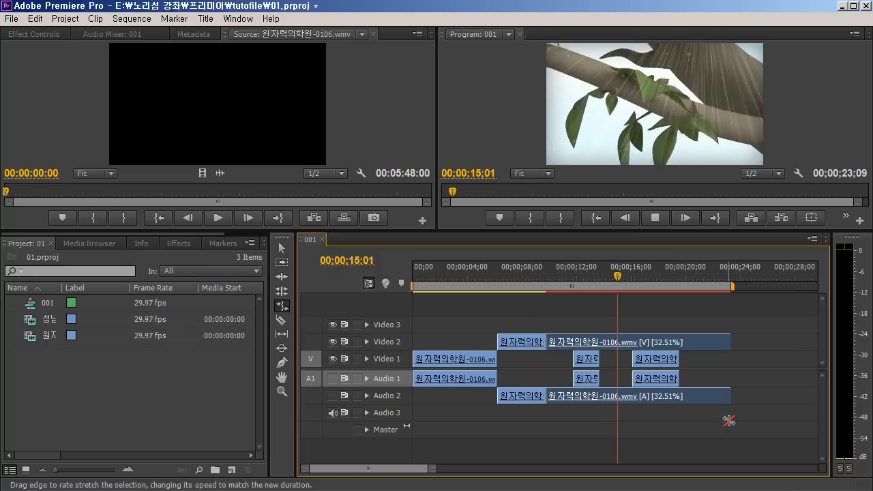
pyautogui.click(557, 270)
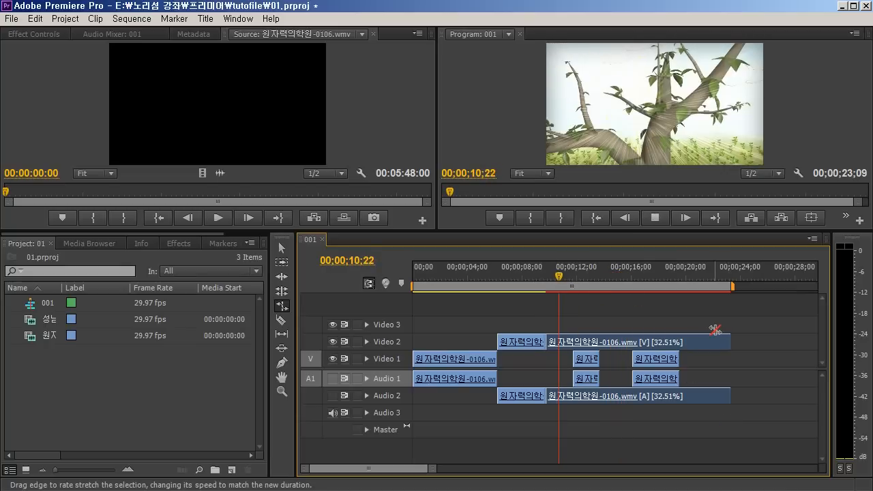
pyautogui.press('space')
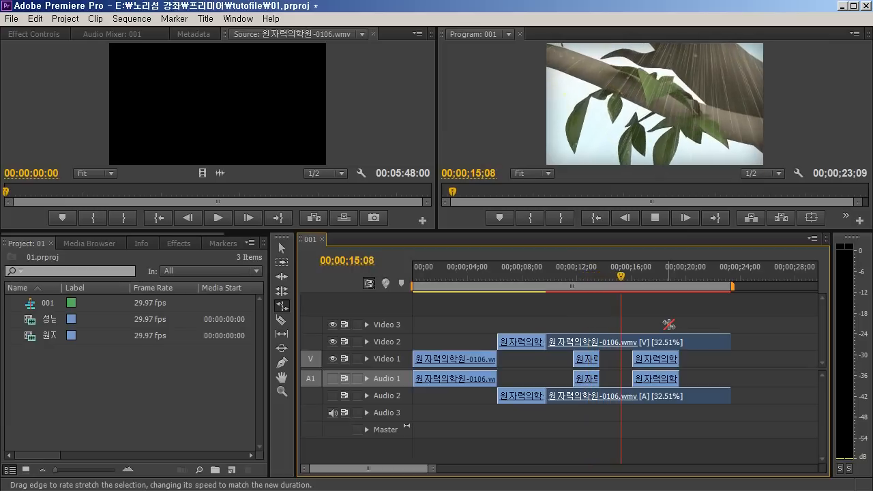
pyautogui.press('space')
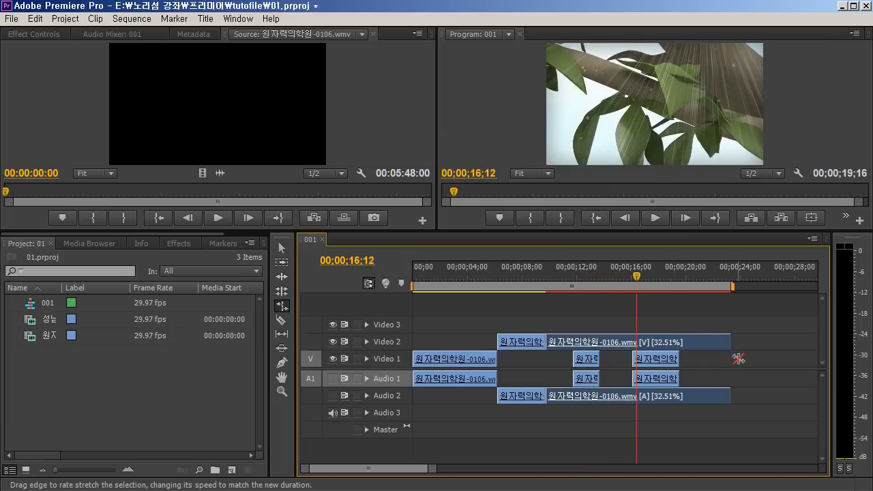
pyautogui.hotkey('ctrl', 'z')
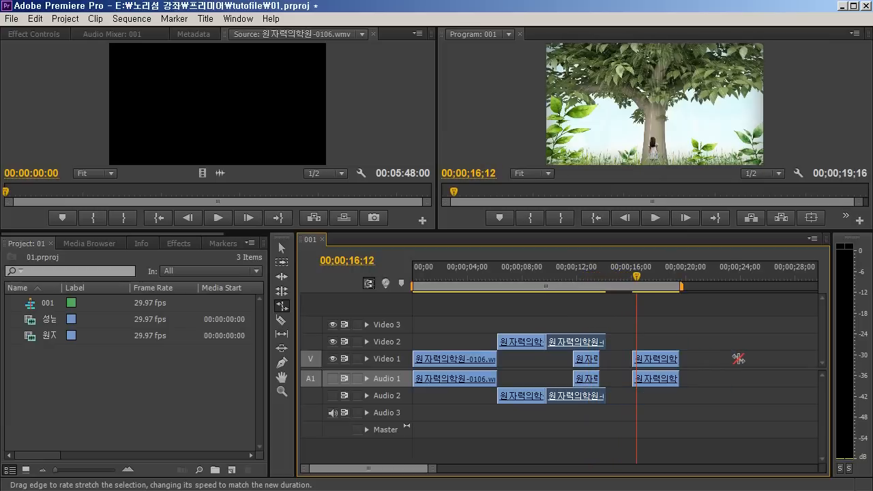
# Choose the Razor tool, add the 성남시의회수정-1101.wmv clip to Video 2 at about 14.8 seconds, and put the playhead at 00;00;24;04
pyautogui.click(282, 320)
pyautogui.click(554, 275)
pyautogui.moveTo(554, 274); pyautogui.dragTo(570, 276)
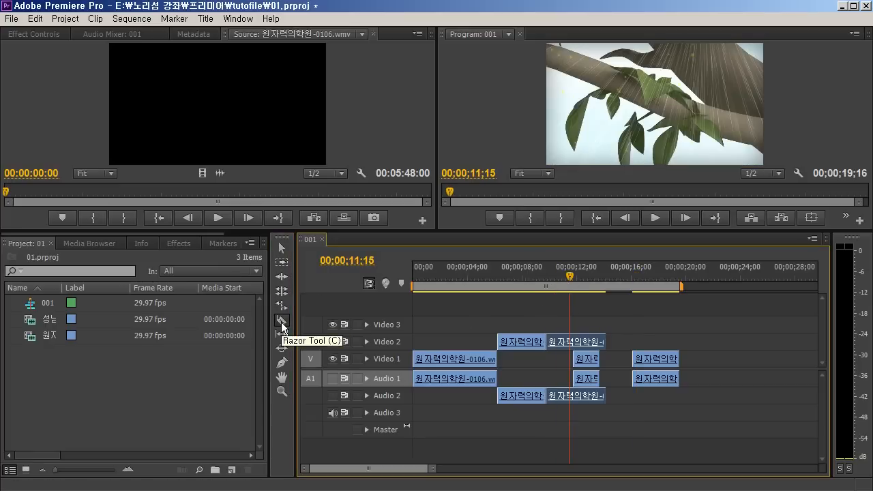
pyautogui.moveTo(530, 283); pyautogui.dragTo(569, 300)
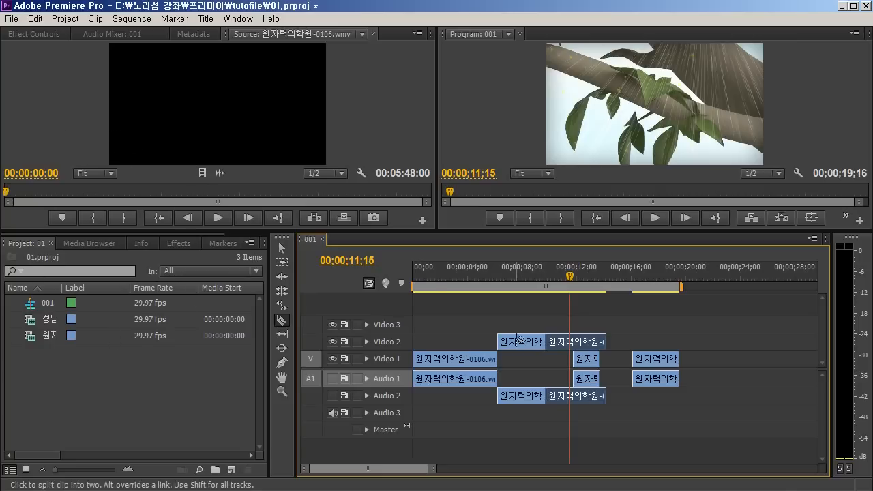
pyautogui.moveTo(28, 321); pyautogui.dragTo(616, 339)
pyautogui.click(742, 280)
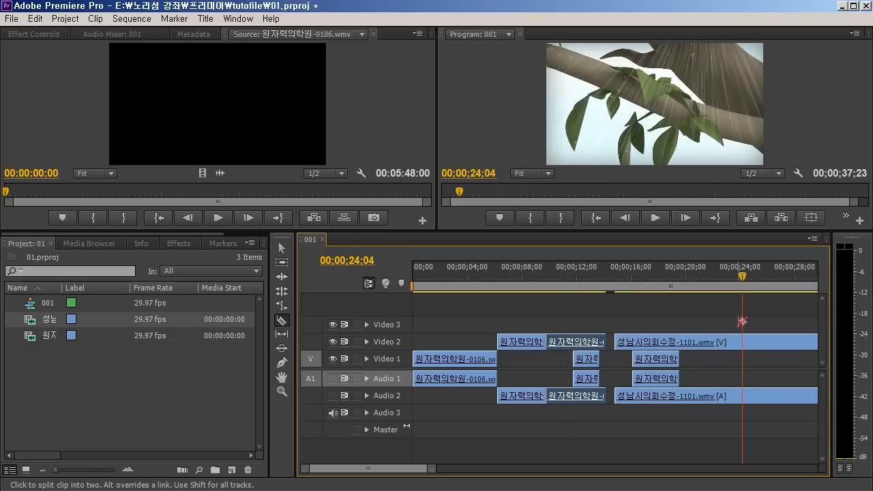
# Split the 성남시의회수정-1101.wmv clip at about 24.1, 22.1 and 20.4 seconds, and try another cut near 24.9 seconds during playback
pyautogui.click(744, 343)
pyautogui.click(716, 399)
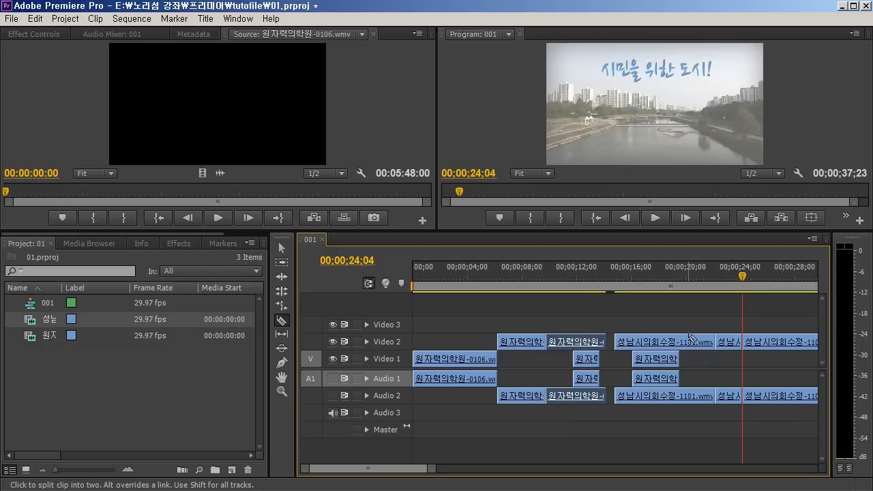
pyautogui.click(692, 343)
pyautogui.press('space')
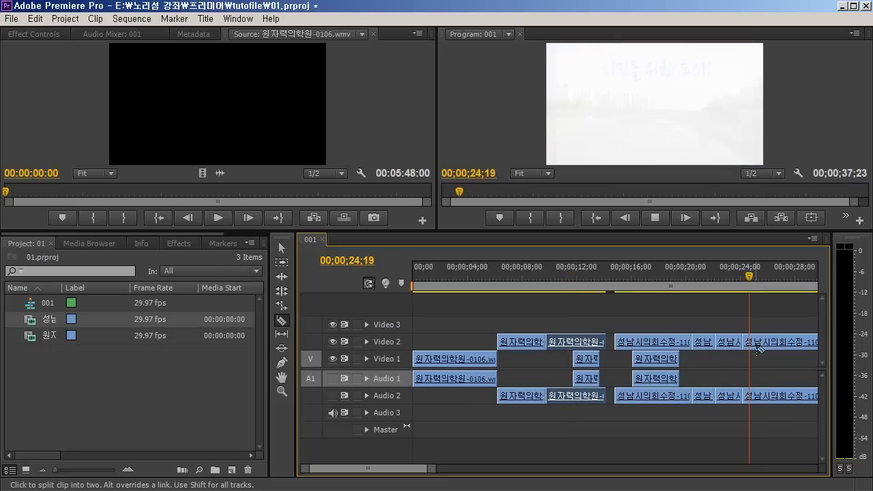
pyautogui.click(752, 342)
# Undo the razor cuts and the placement of the 성남시의회수정-1101.wmv clip on Video 2
pyautogui.hotkey('ctrl', 'z')
pyautogui.hotkey('ctrl', 'z')
pyautogui.hotkey('ctrl', 'z')
pyautogui.hotkey('ctrl', 'z')
pyautogui.hotkey('ctrl', 'z')
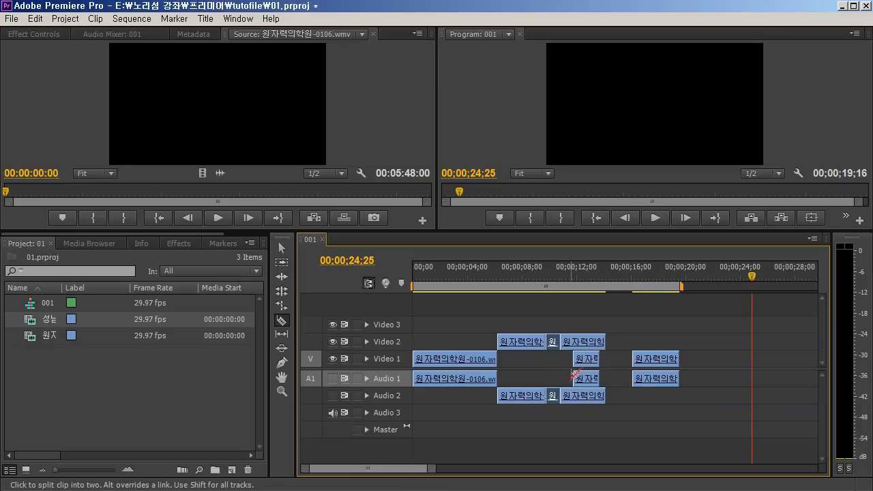
# Try razor cuts at about 12.7 seconds, first across all tracks and again at the playhead, undoing each cut
pyautogui.keyDown('shift'); pyautogui.click(585, 341); pyautogui.keyUp('shift')
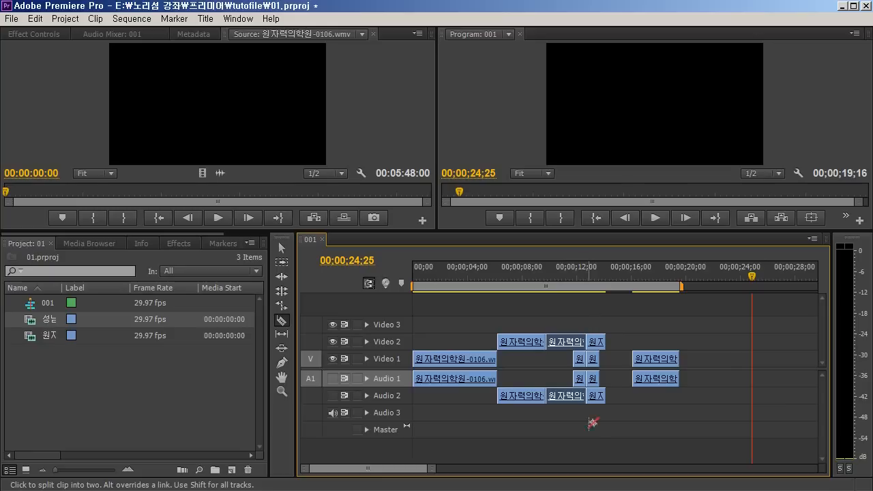
pyautogui.click(584, 276)
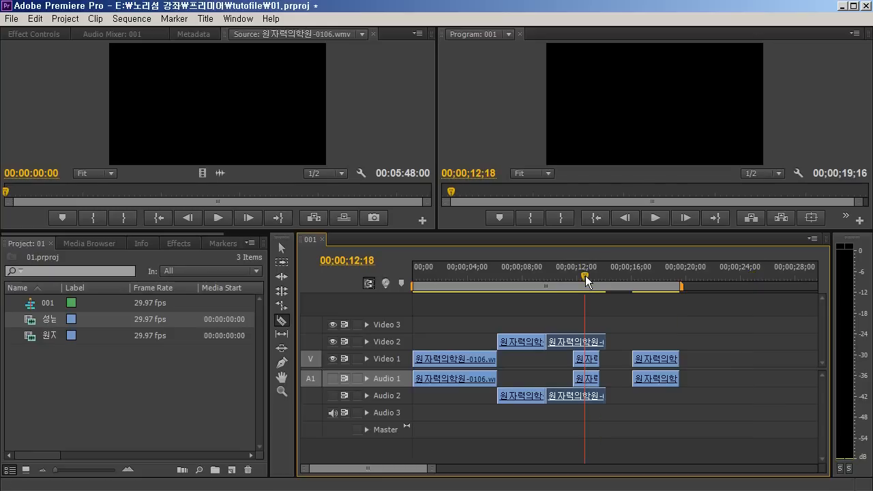
pyautogui.hotkey('ctrl', 'z')
pyautogui.click(586, 340)
pyautogui.hotkey('ctrl', 'z')
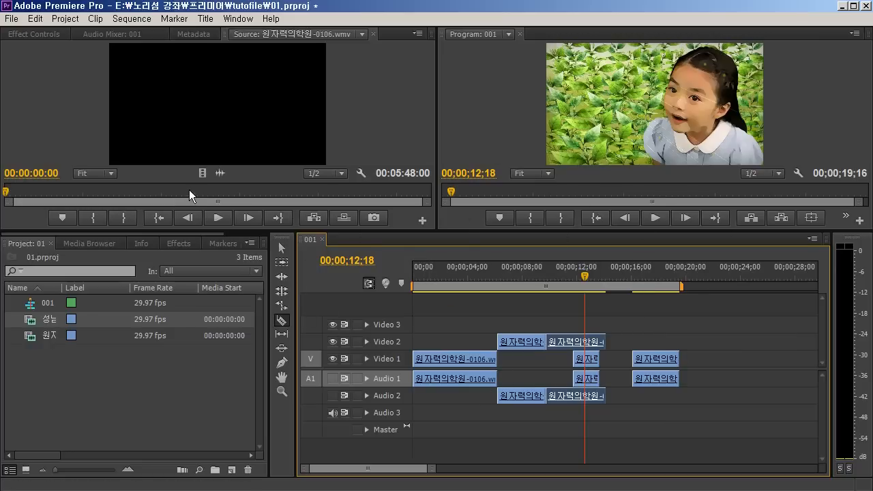
# Set the playhead to 00;00;08;01 and roll the cut between the two Video 2 clips later to about 10.7 seconds
pyautogui.moveTo(554, 271)
pyautogui.mouseDown()
pyautogui.moveTo(570, 274)
pyautogui.moveTo(523, 275)
pyautogui.moveTo(538, 276)
pyautogui.mouseUp()
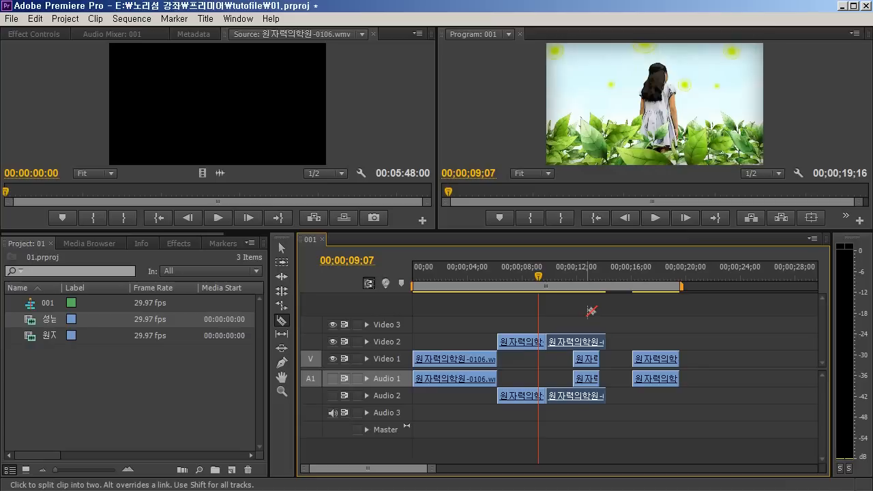
pyautogui.moveTo(538, 275); pyautogui.dragTo(525, 276)
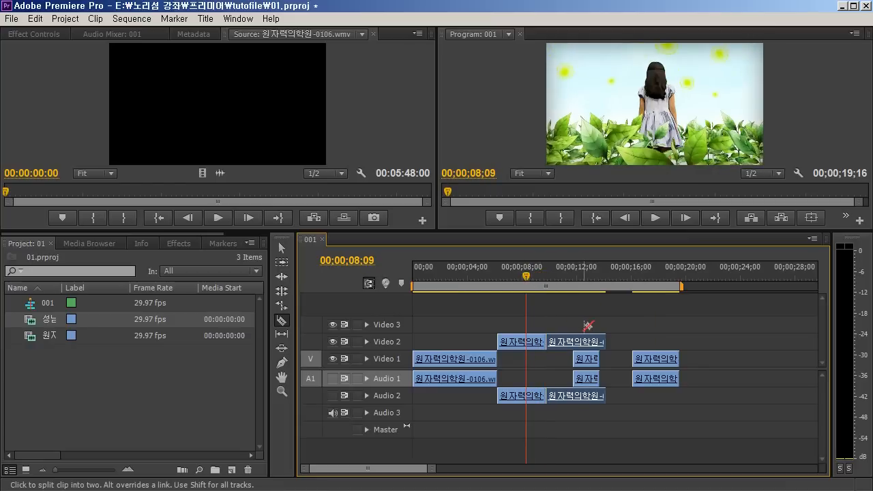
pyautogui.click(280, 337)
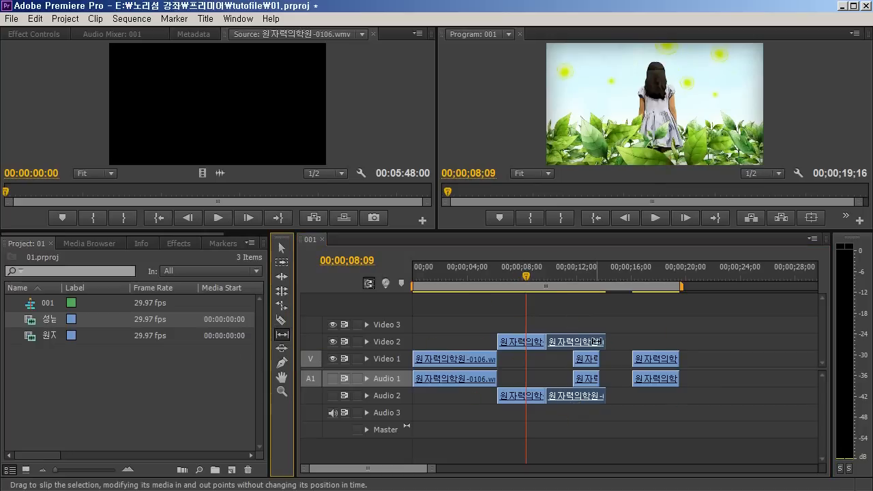
pyautogui.moveTo(547, 340); pyautogui.dragTo(599, 339)
pyautogui.moveTo(545, 295); pyautogui.dragTo(522, 295)
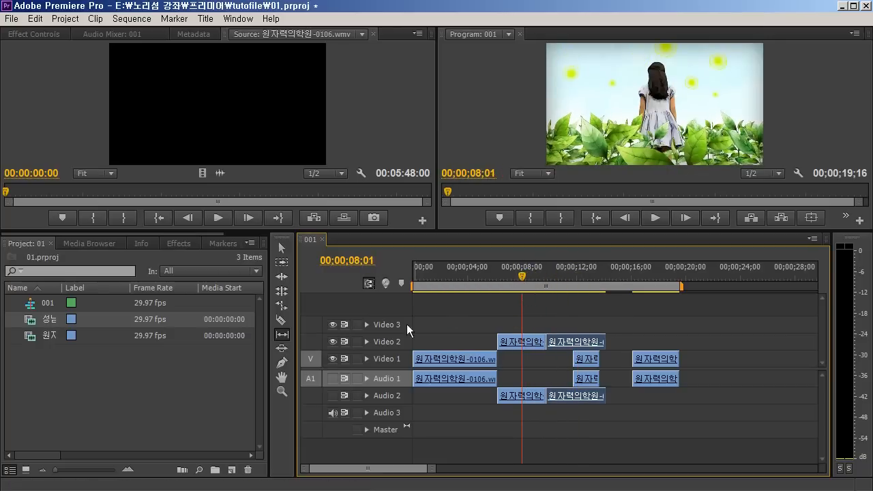
pyautogui.click(281, 290)
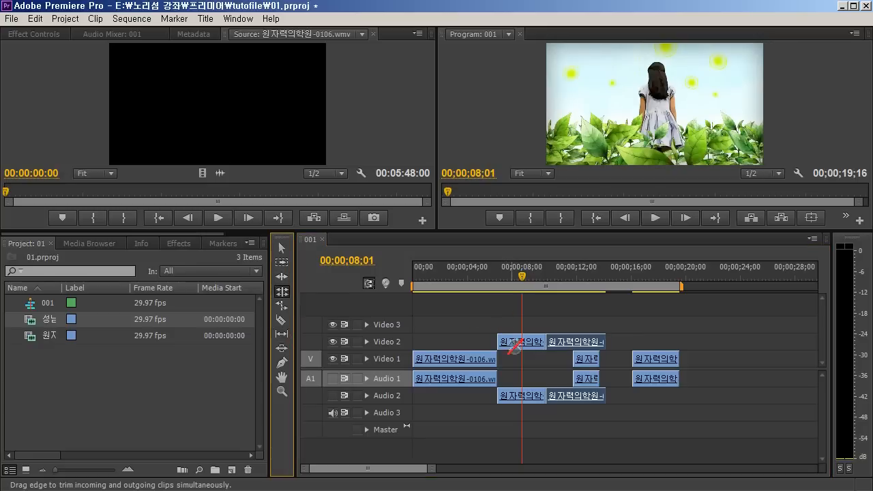
pyautogui.moveTo(544, 341)
pyautogui.mouseDown()
pyautogui.moveTo(554, 342)
pyautogui.moveTo(519, 341)
pyautogui.moveTo(559, 342)
pyautogui.mouseUp()
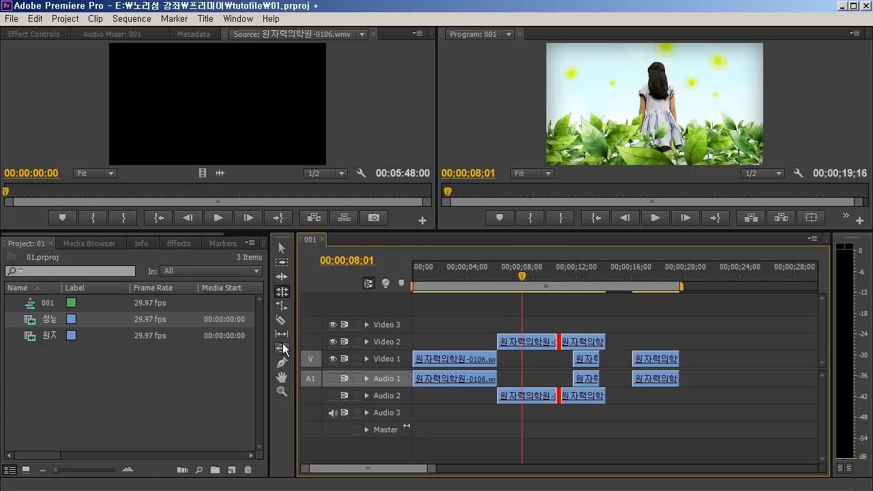
# Slip the first Video 2 clip to a later part of its source footage with the Slip tool
pyautogui.click(282, 334)
pyautogui.moveTo(529, 341)
pyautogui.mouseDown()
pyautogui.moveTo(508, 341)
pyautogui.moveTo(529, 339)
pyautogui.mouseUp()
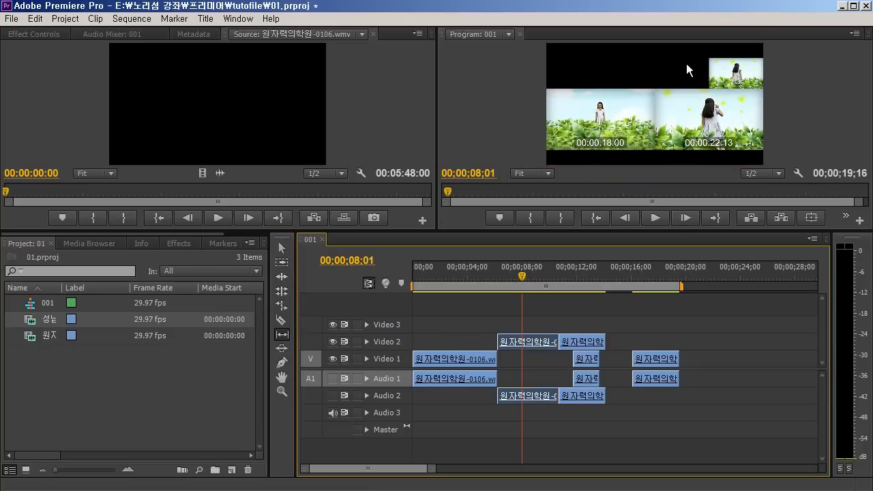
pyautogui.moveTo(520, 341); pyautogui.dragTo(549, 341)
pyautogui.moveTo(502, 272)
pyautogui.mouseDown()
pyautogui.moveTo(495, 268)
pyautogui.moveTo(508, 270)
pyautogui.mouseUp()
pyautogui.click(498, 276)
pyautogui.moveTo(534, 342); pyautogui.dragTo(467, 343)
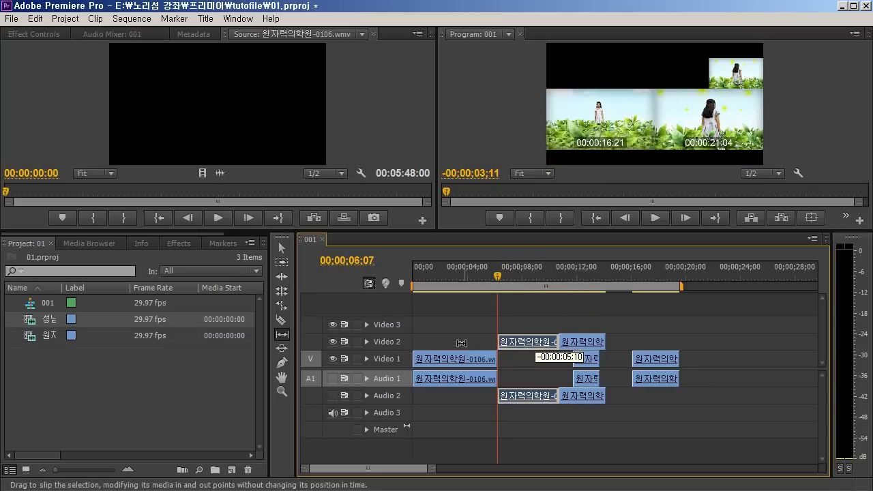
pyautogui.moveTo(408, 343); pyautogui.dragTo(408, 343)
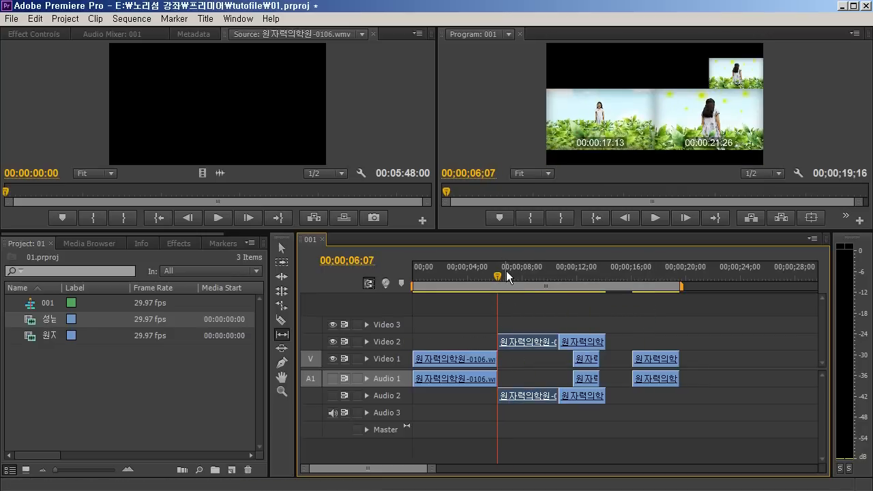
# Play across the start of the slipped Video 2 clip from 00;00;05;22 and scrub on to 00;00;08;22
pyautogui.moveTo(508, 269); pyautogui.dragTo(491, 272)
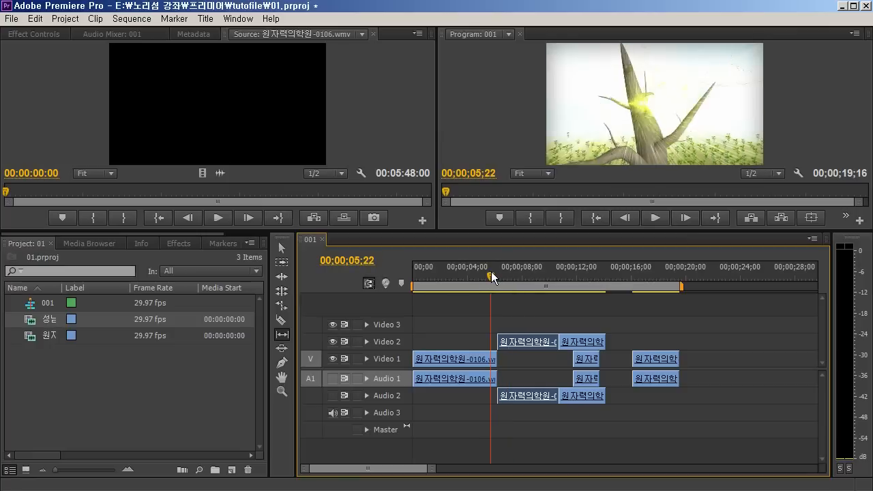
pyautogui.press('space')
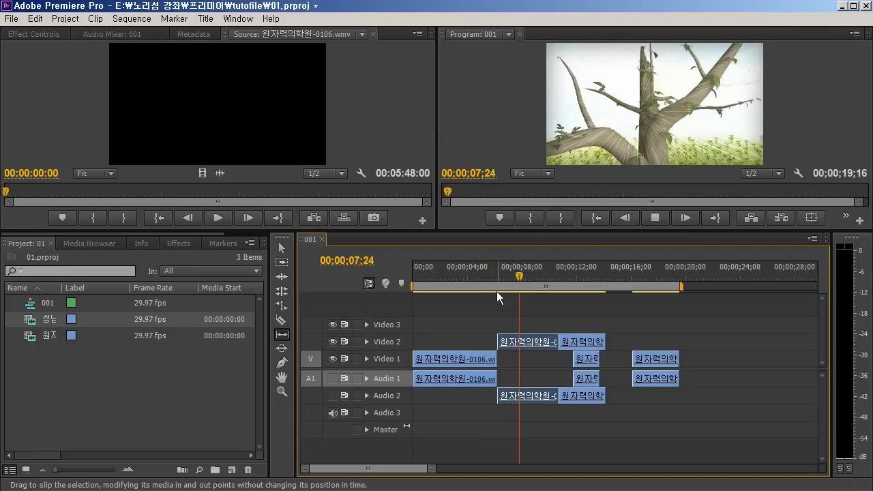
pyautogui.moveTo(508, 270); pyautogui.dragTo(533, 278)
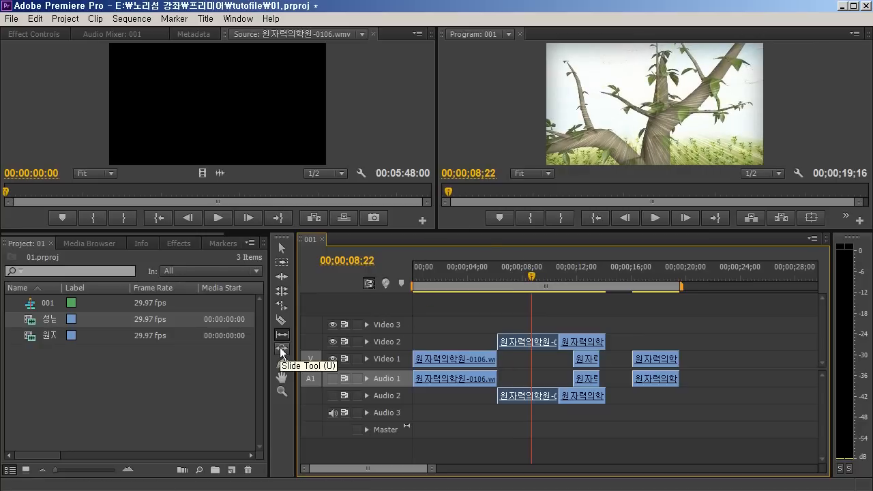
# Slide the second Video 2 clip later with the Slide tool so it starts at about 13.7 seconds
pyautogui.click(281, 350)
pyautogui.moveTo(558, 340); pyautogui.dragTo(604, 342)
pyautogui.hotkey('ctrl', 'z')
pyautogui.hotkey('ctrl', 'z')
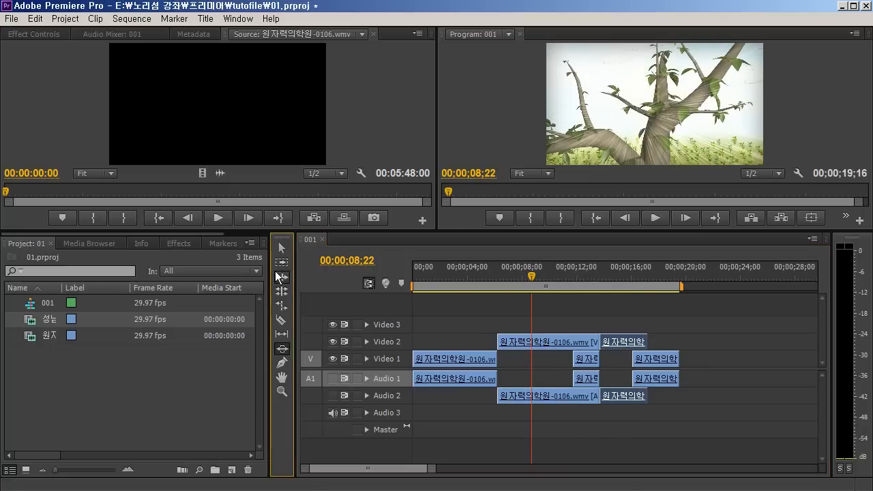
# Try to ripple-trim the cut between the two Video 2 clips earlier, and try the Slide tool on it again
pyautogui.click(278, 275)
pyautogui.moveTo(600, 343); pyautogui.dragTo(525, 356)
pyautogui.click(282, 349)
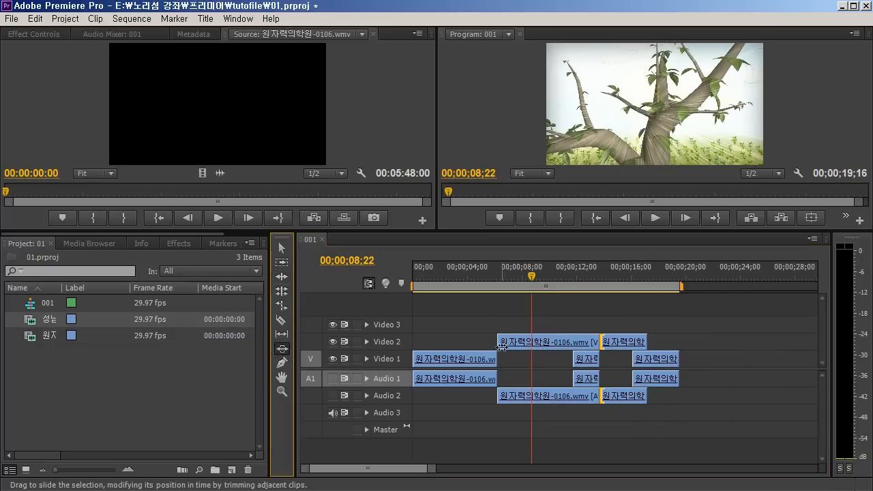
pyautogui.moveTo(600, 344)
pyautogui.mouseDown()
pyautogui.moveTo(551, 343)
pyautogui.moveTo(599, 344)
pyautogui.mouseUp()
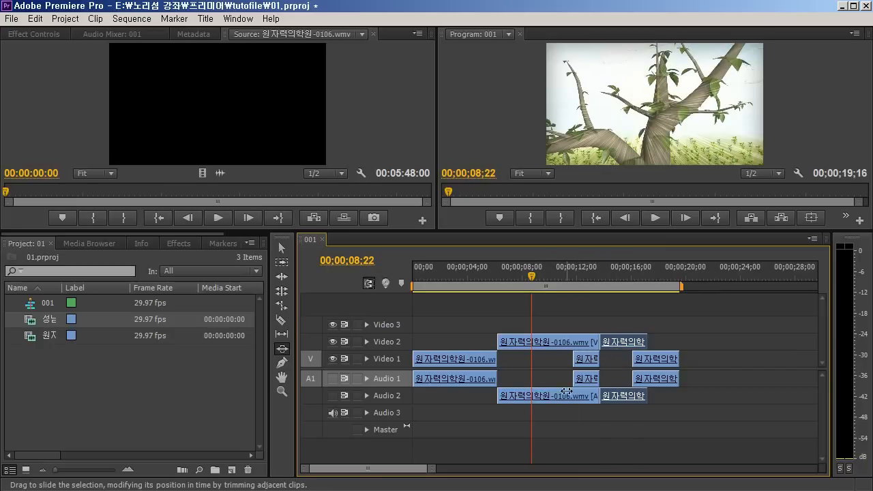
# Take up the Pen tool and briefly expand and collapse the Audio 2 track
pyautogui.click(281, 362)
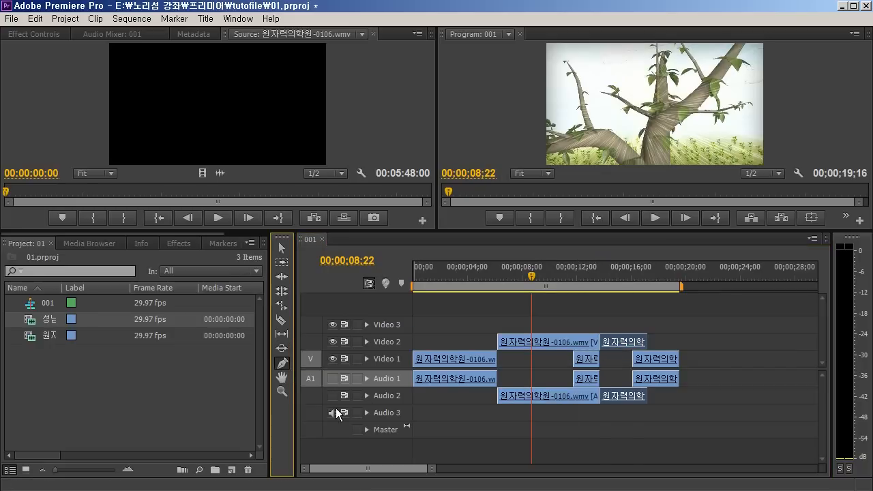
pyautogui.click(368, 395)
pyautogui.click(368, 394)
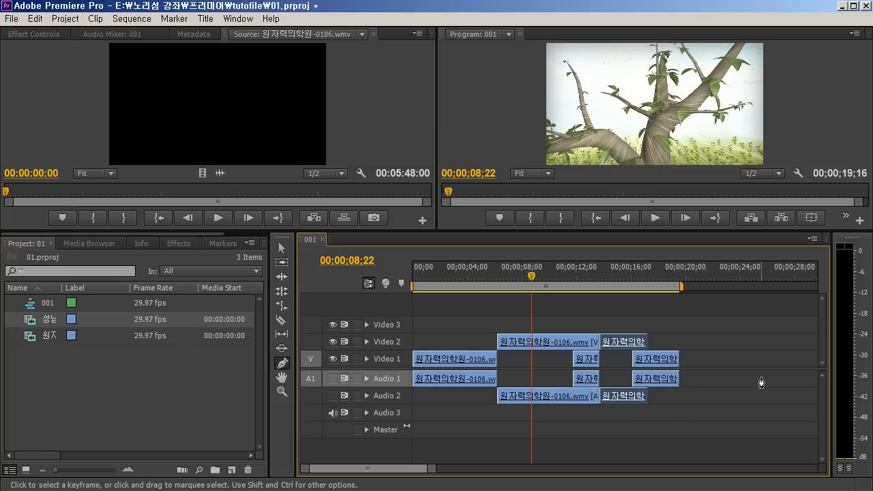
# Demonstrate the Hand tool by enlarging the timeline and panning back and forth along the clips of the 001 sequence
pyautogui.click(281, 377)
pyautogui.click(713, 363)
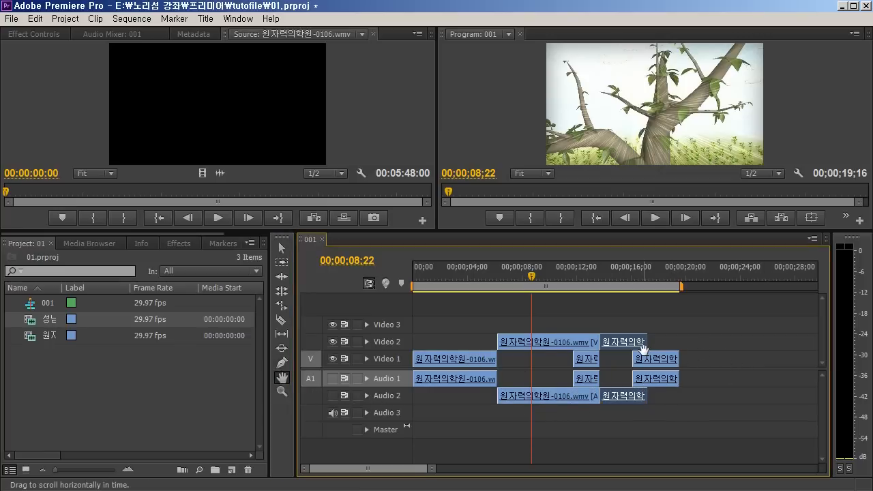
pyautogui.press('=')
pyautogui.press('=')
pyautogui.press('=')
pyautogui.moveTo(598, 361); pyautogui.dragTo(514, 389)
pyautogui.moveTo(712, 372); pyautogui.dragTo(622, 369)
pyautogui.moveTo(443, 361); pyautogui.dragTo(859, 376)
pyautogui.moveTo(597, 378); pyautogui.dragTo(533, 405)
pyautogui.moveTo(743, 386); pyautogui.dragTo(524, 408)
pyautogui.moveTo(770, 375); pyautogui.dragTo(733, 371)
pyautogui.moveTo(518, 377); pyautogui.dragTo(712, 368)
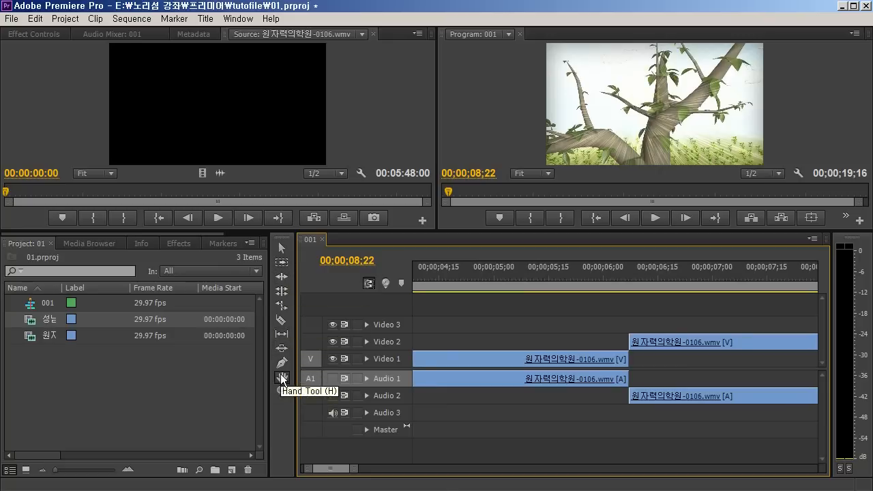
# Demonstrate the Zoom tool by magnifying the timeline in time and zooming back out until all clips fit
pyautogui.click(279, 388)
pyautogui.click(512, 315)
pyautogui.click(563, 327)
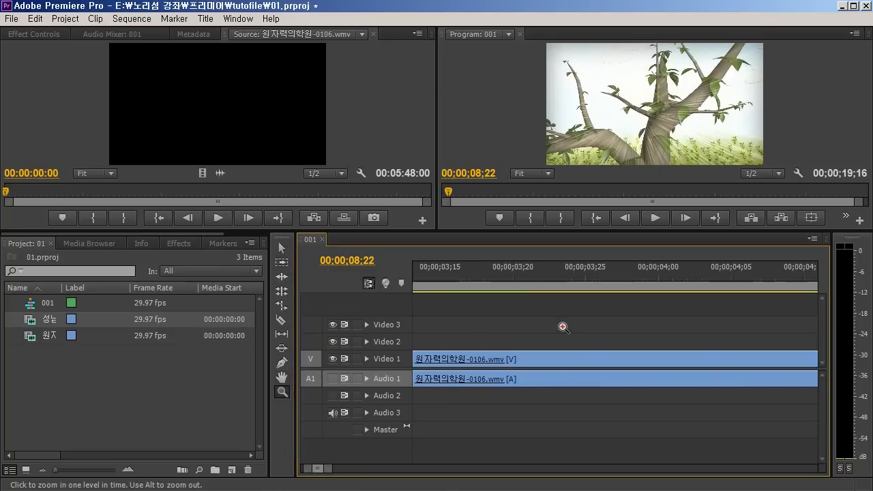
pyautogui.keyDown('alt'); pyautogui.click(578, 334); pyautogui.keyUp('alt')
pyautogui.keyDown('alt'); pyautogui.click(526, 315); pyautogui.keyUp('alt')
pyautogui.keyDown('alt'); pyautogui.click(561, 310); pyautogui.keyUp('alt')
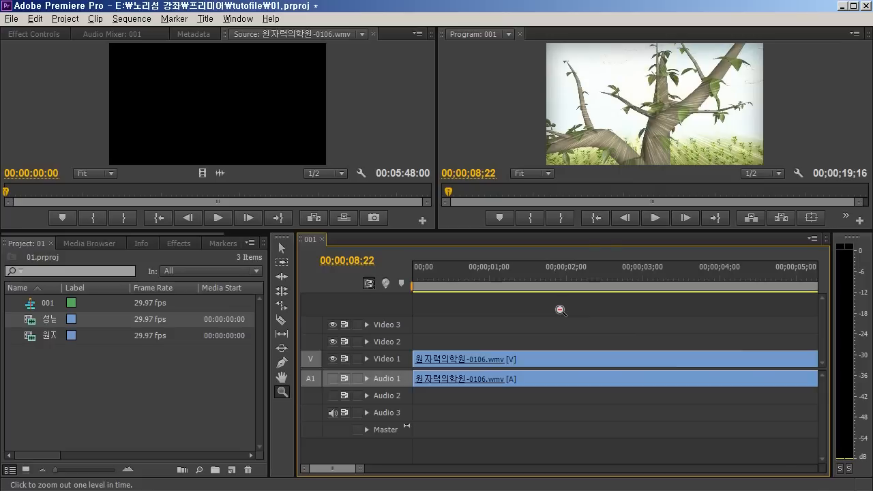
pyautogui.keyDown('alt'); pyautogui.click(585, 328); pyautogui.keyUp('alt')
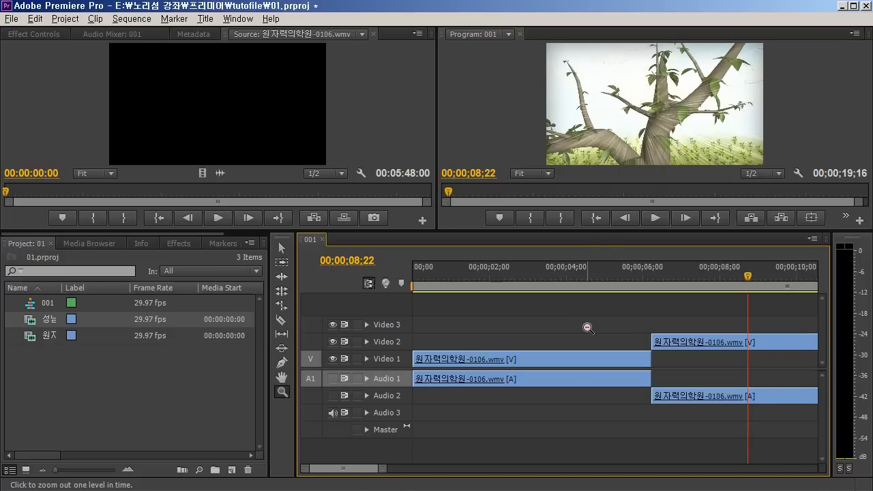
pyautogui.click(716, 332)
pyautogui.click(628, 321)
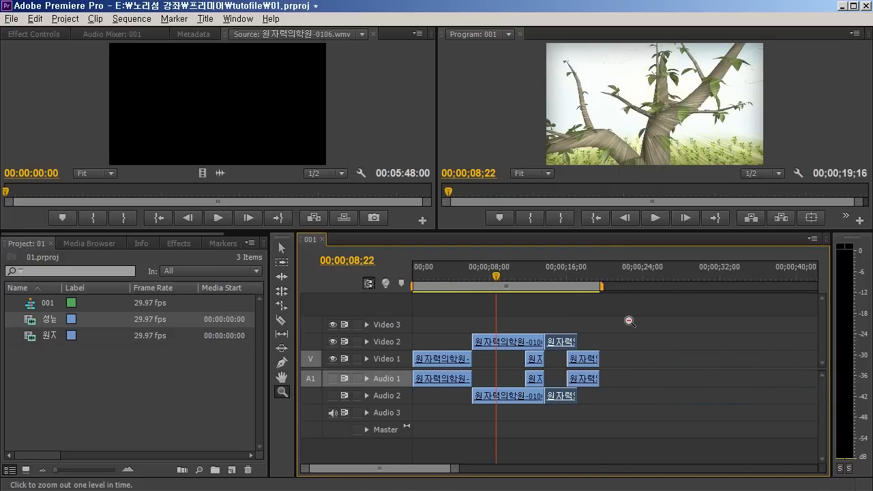
# Try panning the zoomed-out 001 sequence with the Hand tool
pyautogui.click(282, 377)
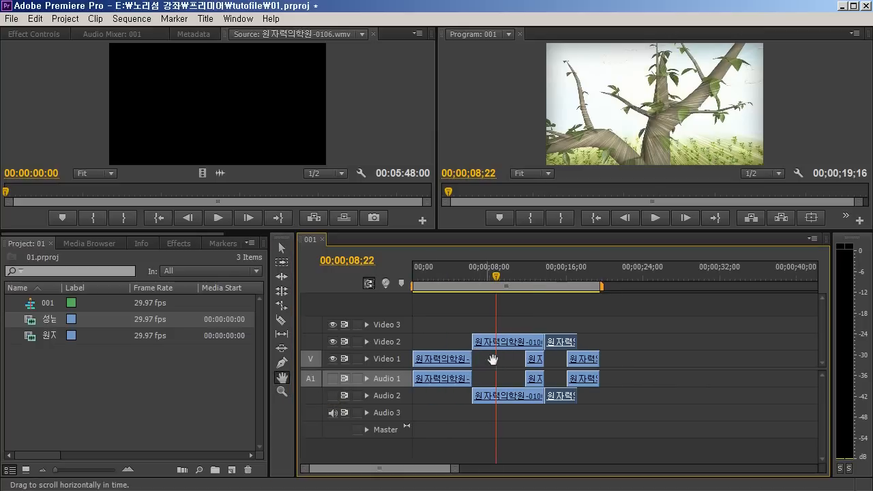
pyautogui.moveTo(473, 356); pyautogui.dragTo(411, 335)
pyautogui.moveTo(448, 375); pyautogui.dragTo(531, 375)
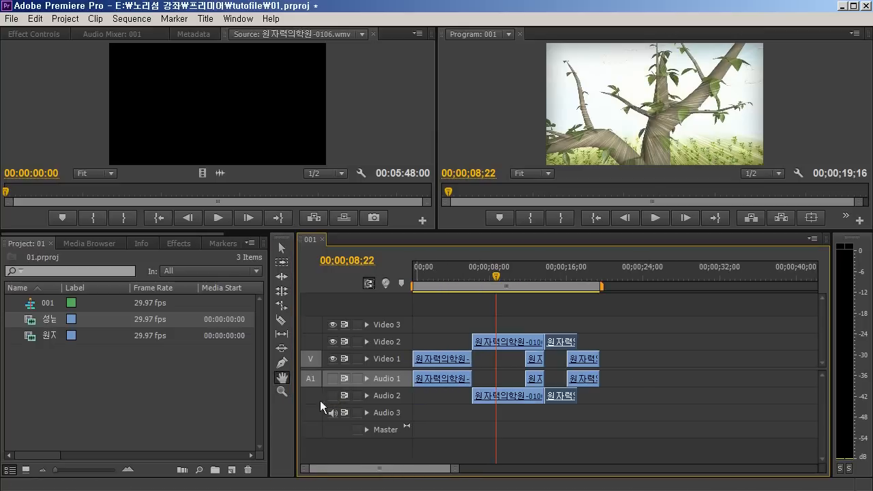
# With the Razor tool active, zoom the timeline far out and back in without using the Zoom tool
pyautogui.click(281, 250)
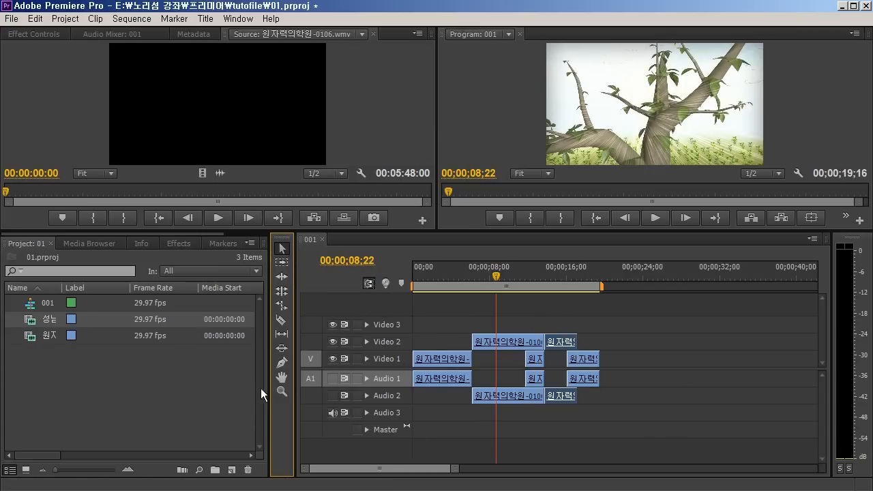
pyautogui.click(281, 321)
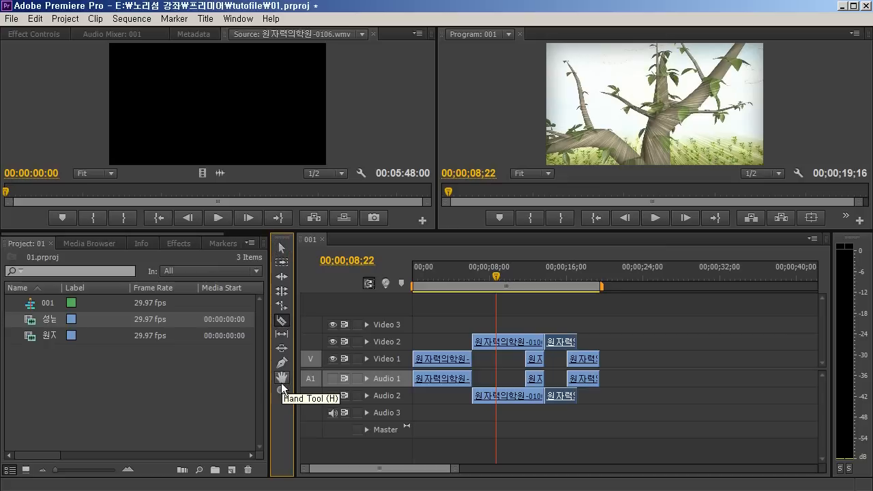
pyautogui.press('-')
pyautogui.press('-')
pyautogui.press('-')
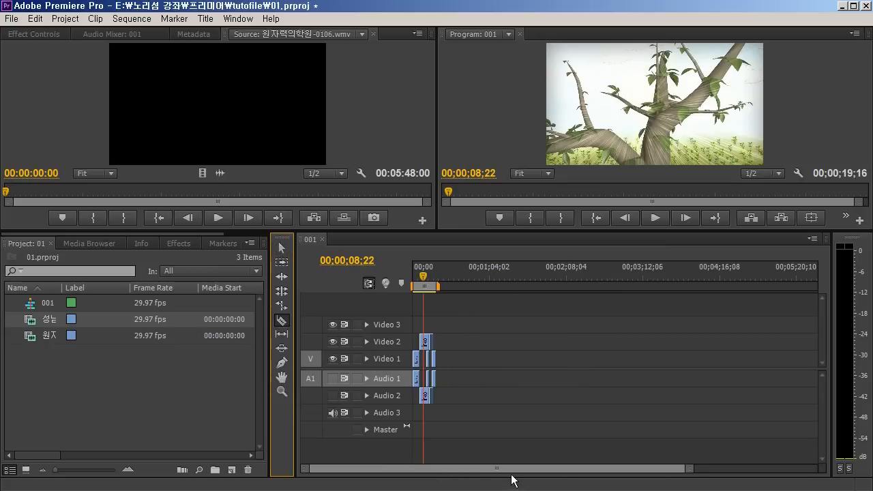
pyautogui.press('=')
pyautogui.press('=')
pyautogui.press('=')
# Place the playhead at 00;00;13;22 and zoom the timeline in and out around it
pyautogui.click(544, 273)
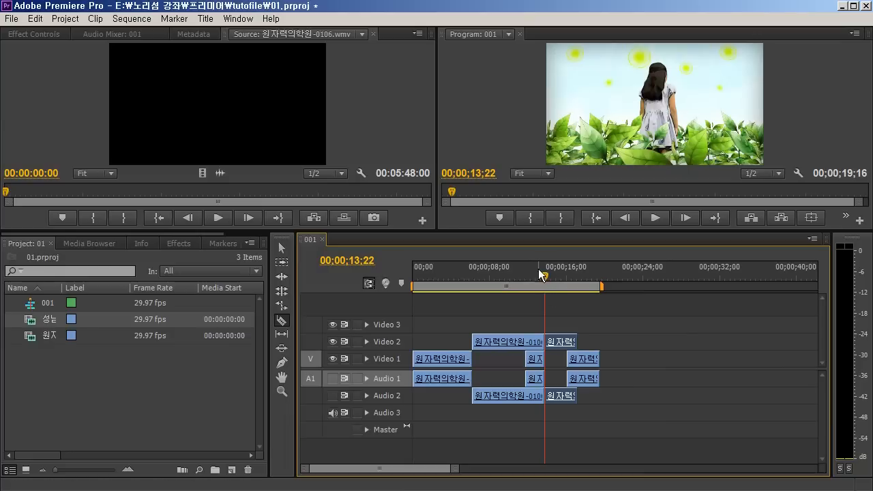
pyautogui.press('=')
pyautogui.press('=')
pyautogui.press('=')
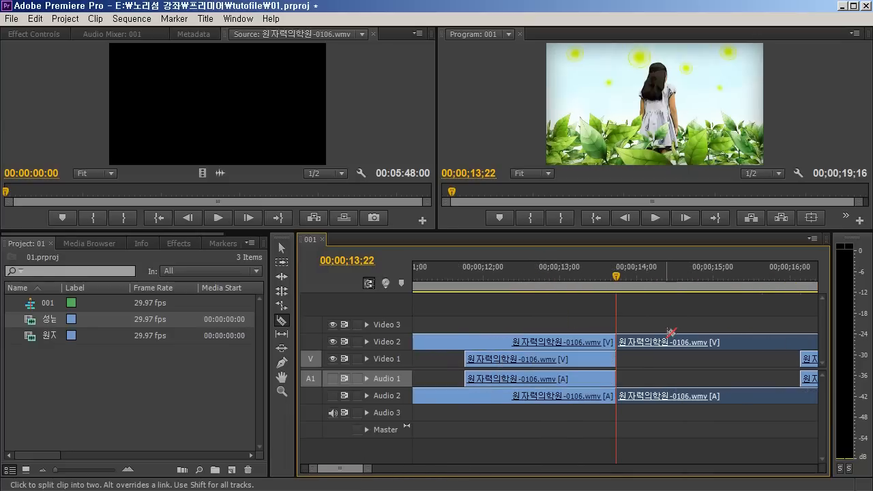
pyautogui.press('-')
pyautogui.press('-')
pyautogui.press('-')
# Place the playhead at 00;00;01;19 and zoom the timeline in and out around it
pyautogui.click(431, 271)
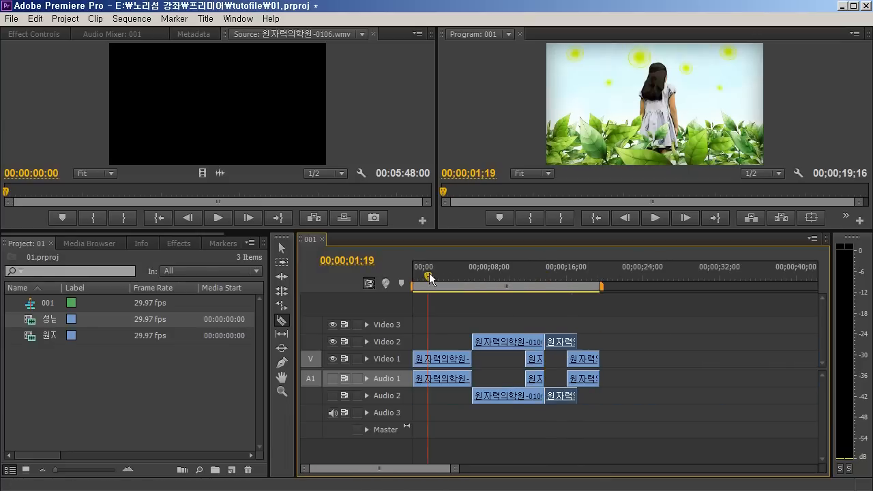
pyautogui.press('=')
pyautogui.press('=')
pyautogui.press('-')
pyautogui.press('-')
pyautogui.press('-')
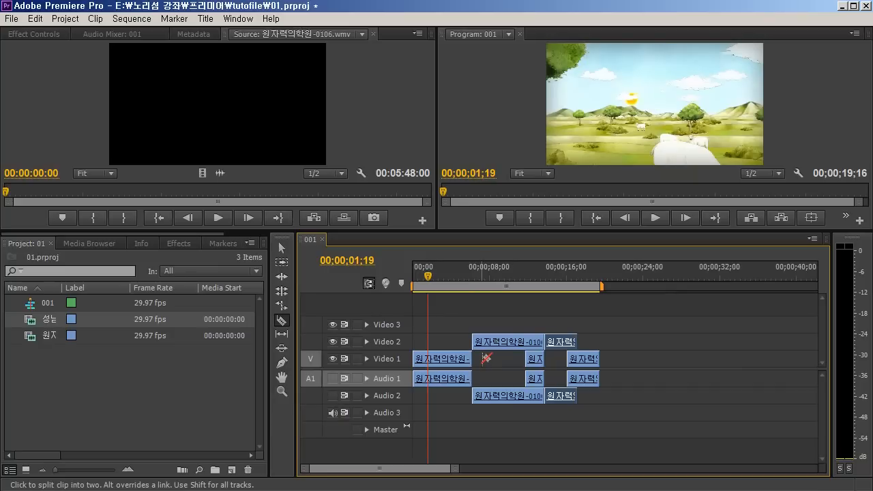
# Magnify the end of the first Video 1 clip with the Zoom tool by framing areas of the timeline
pyautogui.click(281, 391)
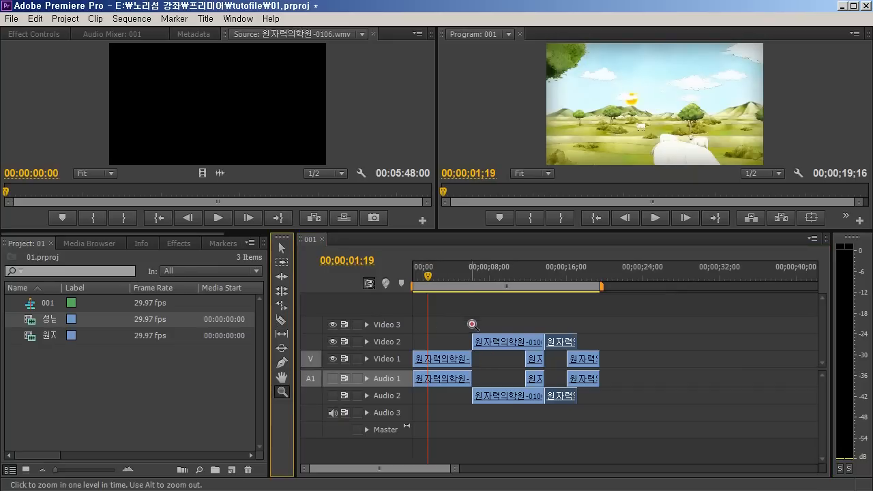
pyautogui.click(476, 372)
pyautogui.click(478, 371)
pyautogui.moveTo(488, 313); pyautogui.dragTo(770, 459)
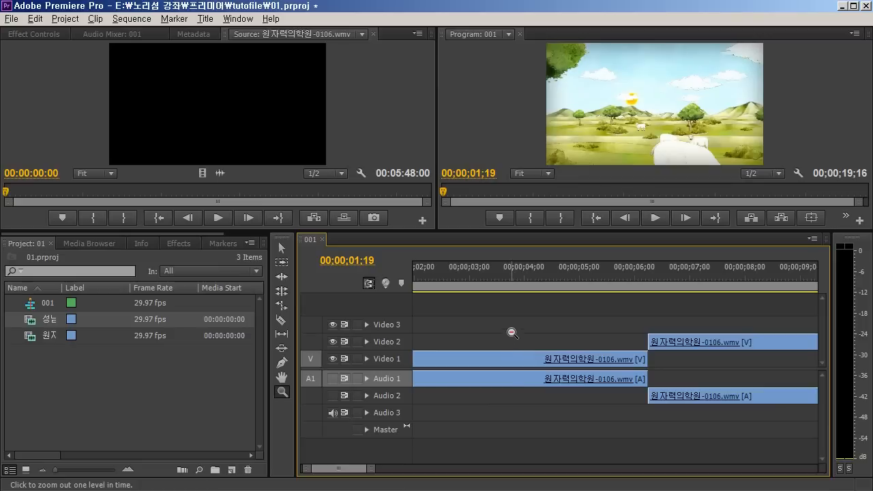
pyautogui.moveTo(511, 332); pyautogui.dragTo(605, 432)
pyautogui.moveTo(526, 331); pyautogui.dragTo(569, 388)
pyautogui.moveTo(557, 355); pyautogui.dragTo(566, 389)
pyautogui.moveTo(557, 349); pyautogui.dragTo(581, 406)
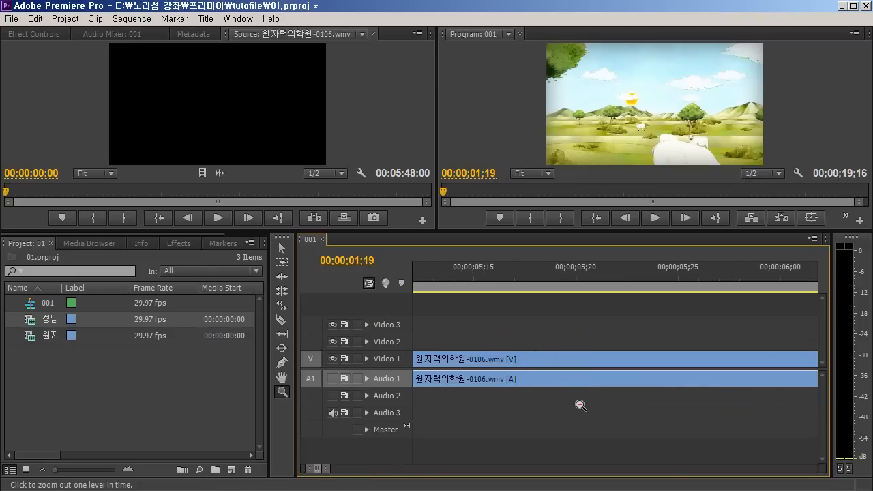
# Zoom the timeline back out without the Zoom tool and alternate zoom levels until all clips fit again
pyautogui.press('-')
pyautogui.press('-')
pyautogui.press('-')
pyautogui.press('-')
pyautogui.press('-')
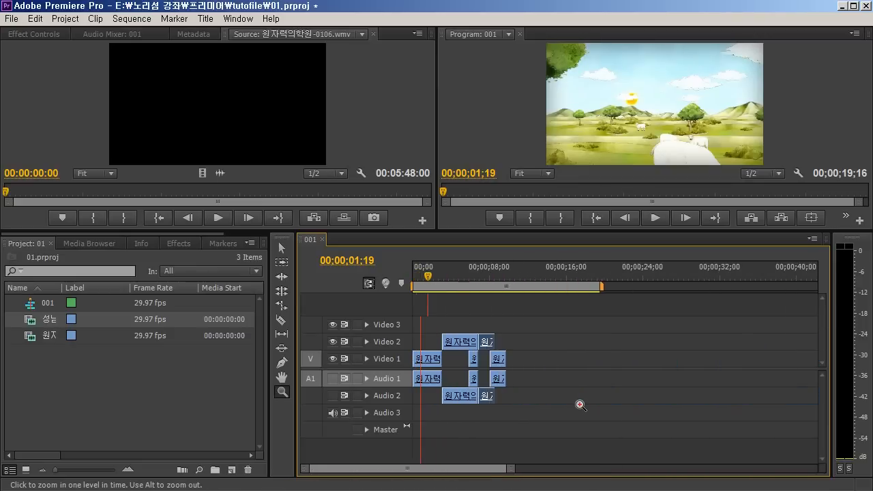
pyautogui.press('=')
pyautogui.press('-')
pyautogui.press('=')
pyautogui.press('-')
pyautogui.press('=')
pyautogui.press('-')
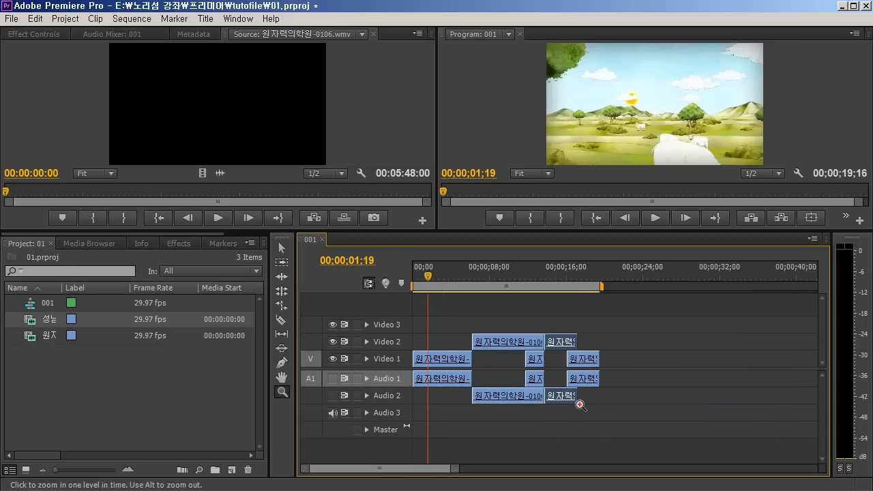
# Save the project and select all clips of the 001 sequence with the Selection tool
pyautogui.hotkey('ctrl', 's')
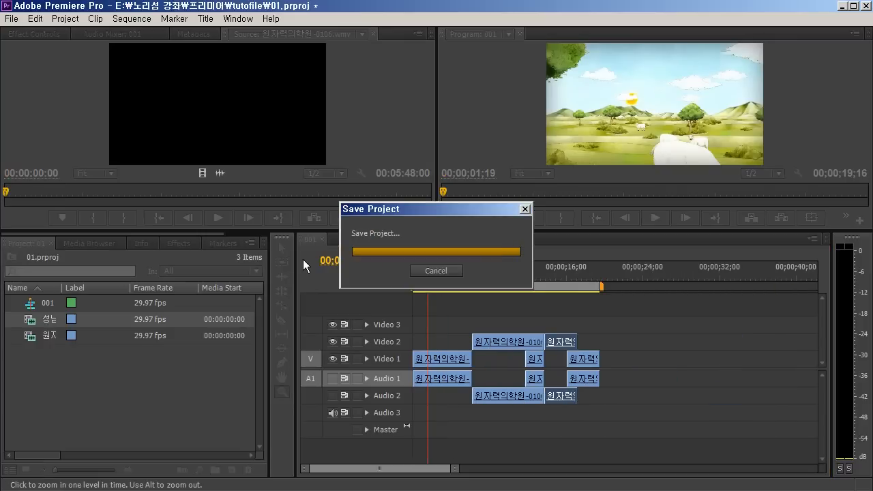
pyautogui.click(282, 248)
pyautogui.moveTo(660, 311); pyautogui.dragTo(405, 430)
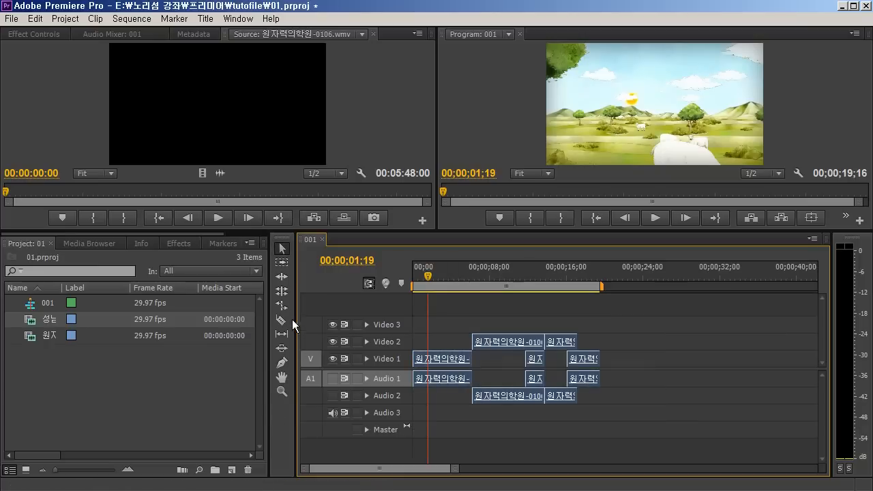